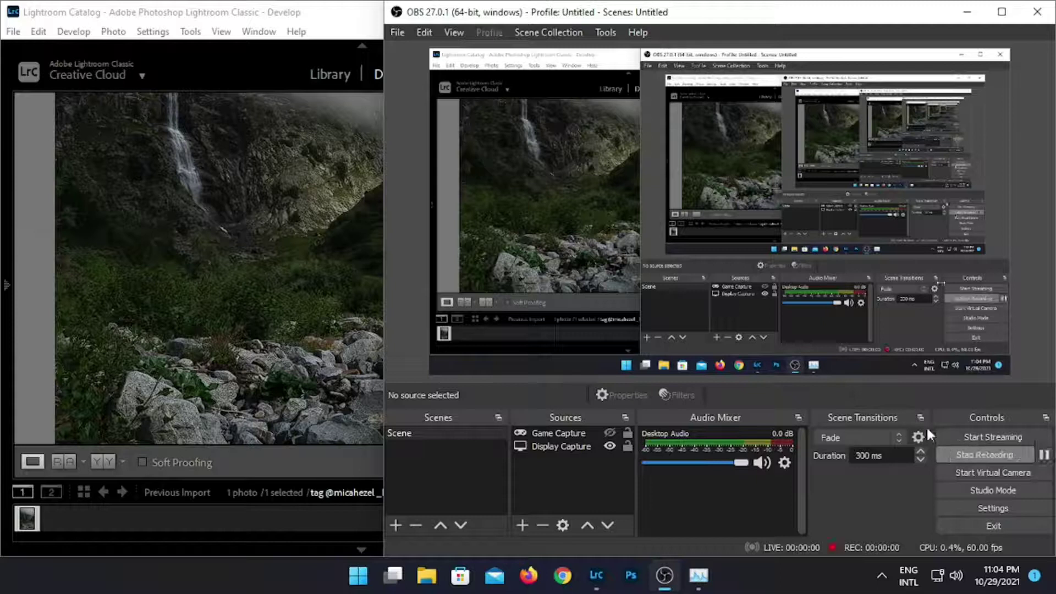
- Set the waterfall photo's white balance to Temp 7789, Tint −32 and Exposure to +0.70
left_click(969, 14)
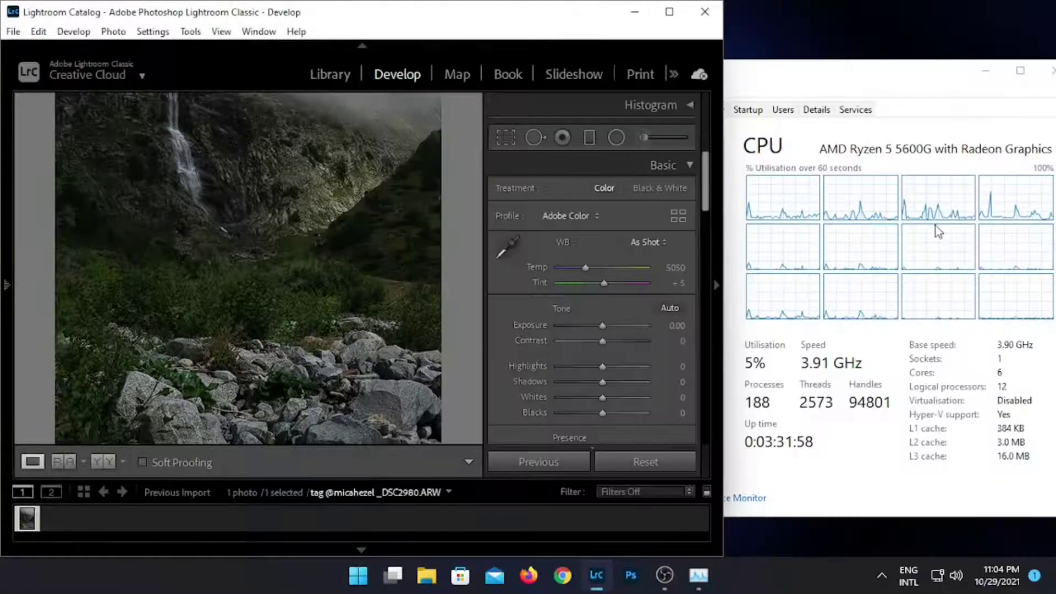
mouse_move(319, 231)
left_mouse_down()
mouse_move(329, 366)
mouse_move(346, 276)
left_mouse_up()
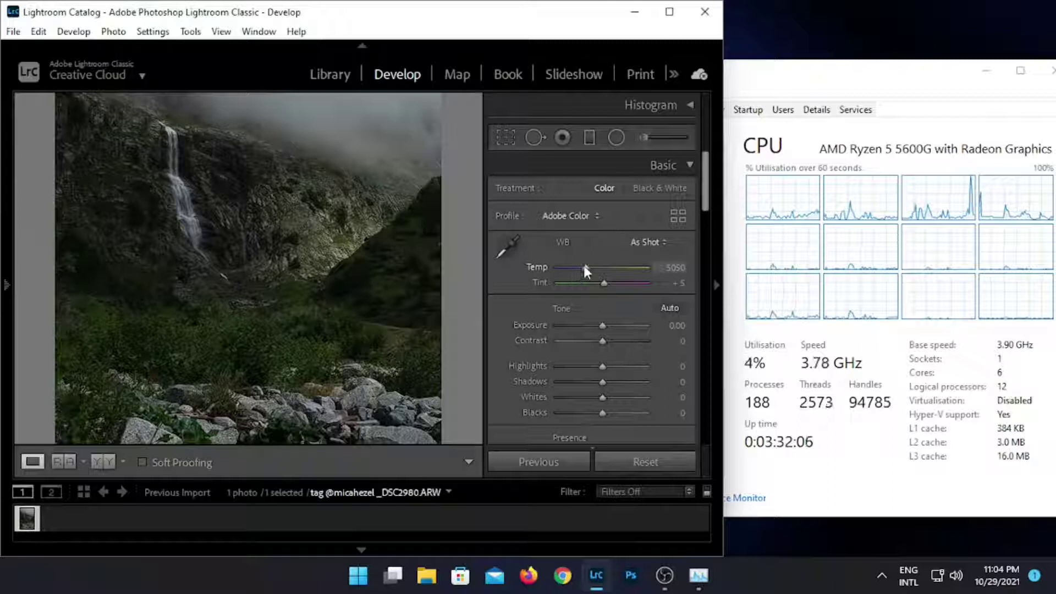
mouse_move(585, 266)
left_mouse_down()
mouse_move(641, 266)
mouse_move(608, 266)
mouse_move(588, 284)
left_mouse_up()
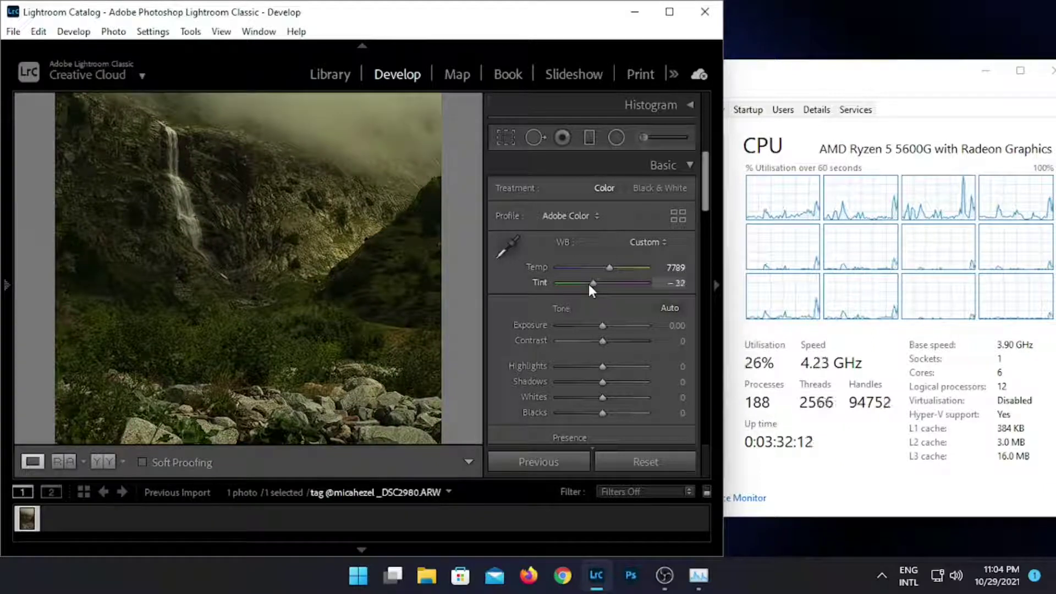
left_click_drag(603, 326, 610, 326)
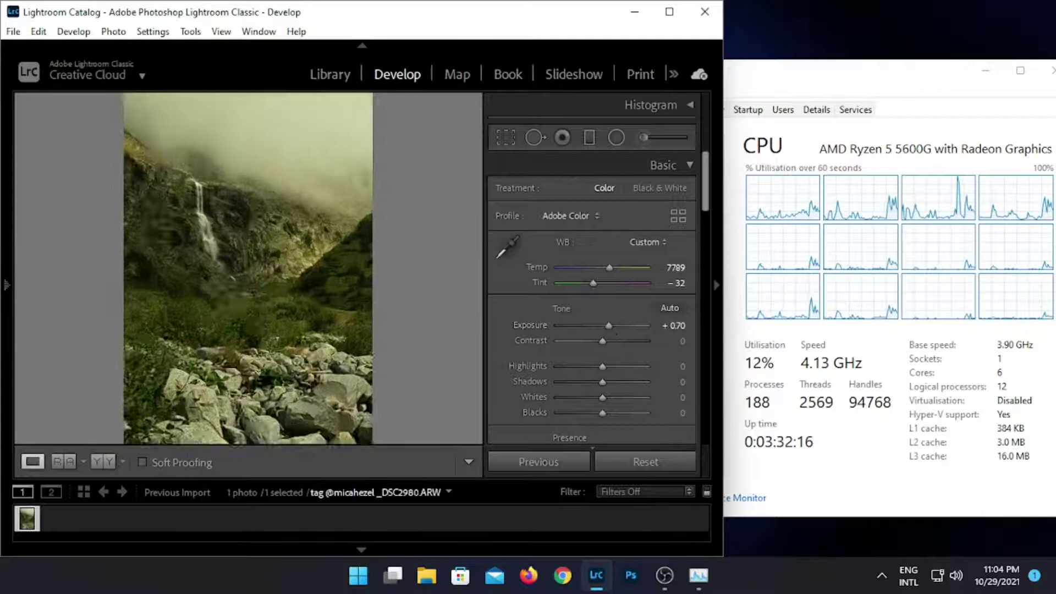
- Lower Contrast to +5 while zoomed in on the rocks
left_click(307, 363)
left_click(280, 290)
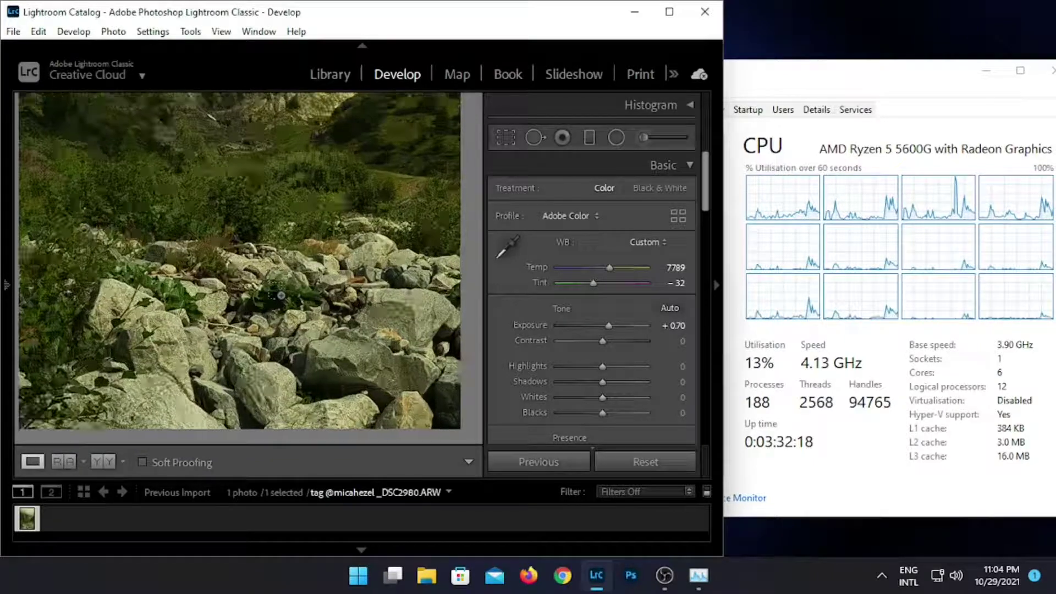
mouse_move(603, 341)
left_mouse_down()
mouse_move(589, 342)
mouse_move(603, 341)
left_mouse_up()
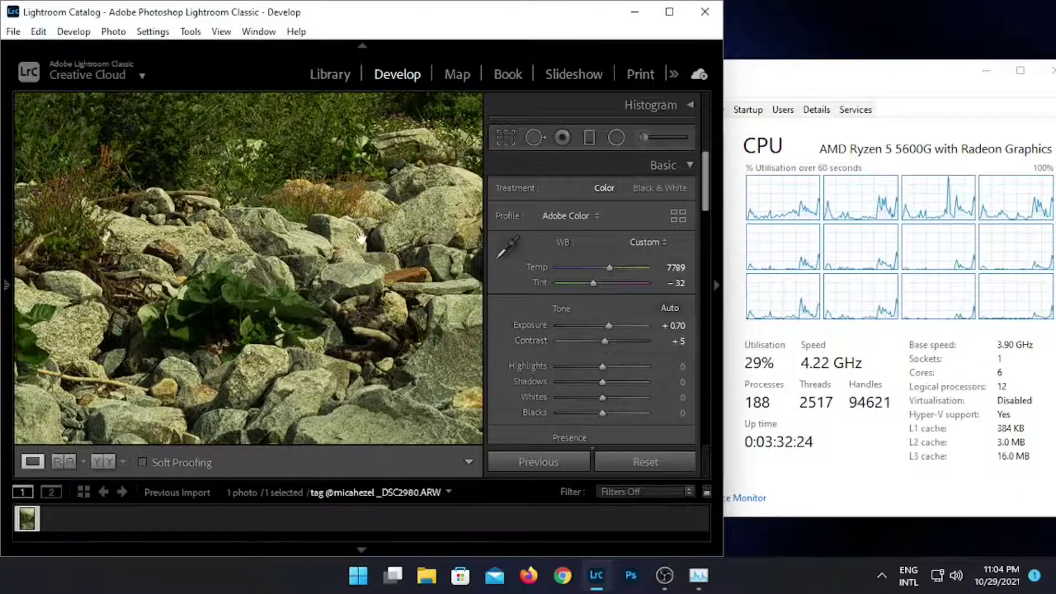
left_click_drag(341, 165, 354, 362)
mouse_move(346, 276)
left_mouse_down()
mouse_move(311, 297)
mouse_move(286, 351)
mouse_move(268, 354)
left_mouse_up()
- Bring Highlights to +44, Whites to +18 and Blacks to +54
left_click_drag(599, 366, 622, 368)
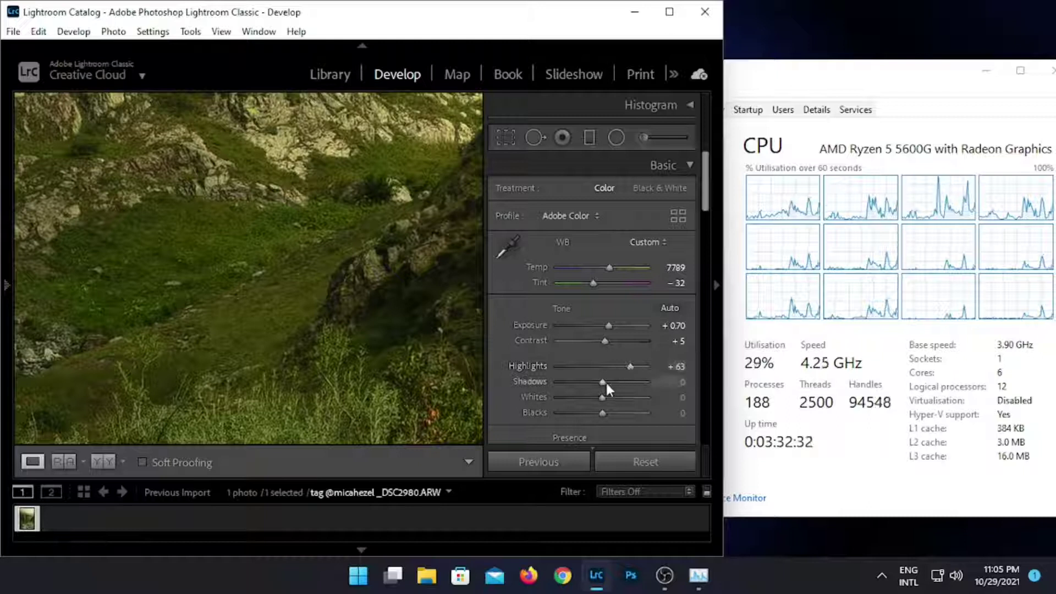
mouse_move(628, 365)
left_mouse_down()
mouse_move(568, 368)
mouse_move(625, 381)
left_mouse_up()
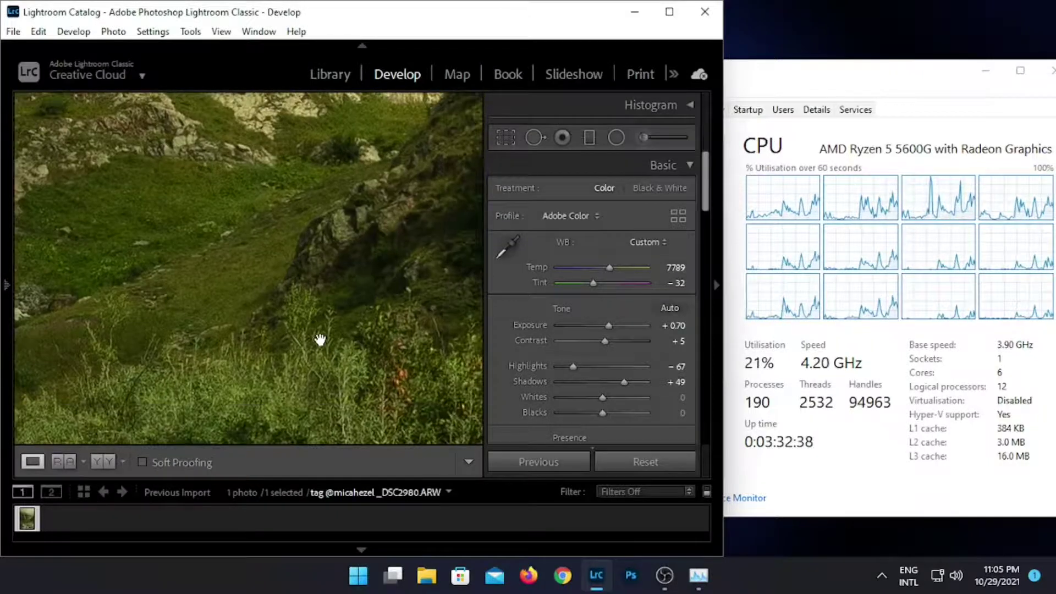
left_click(285, 318)
mouse_move(574, 367)
left_mouse_down()
mouse_move(620, 367)
mouse_move(625, 397)
mouse_move(566, 411)
mouse_move(632, 409)
mouse_move(616, 410)
left_mouse_up()
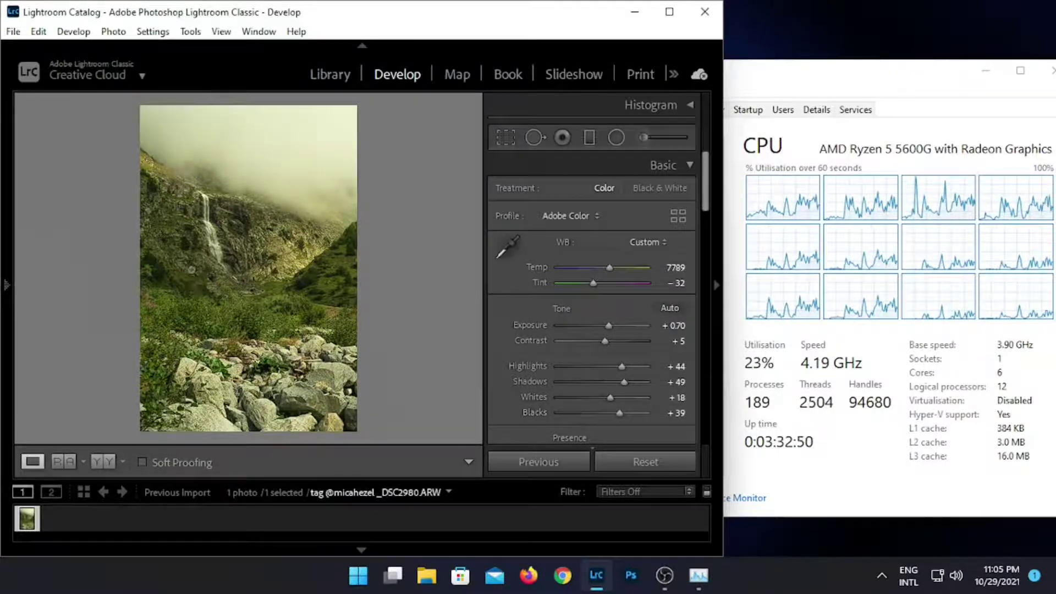
left_click(184, 248)
mouse_move(621, 414)
left_mouse_down()
mouse_move(590, 411)
mouse_move(629, 407)
mouse_move(601, 381)
left_mouse_up()
- Reset the Basic adjustments and paste the previous photo's settings
left_click(626, 453)
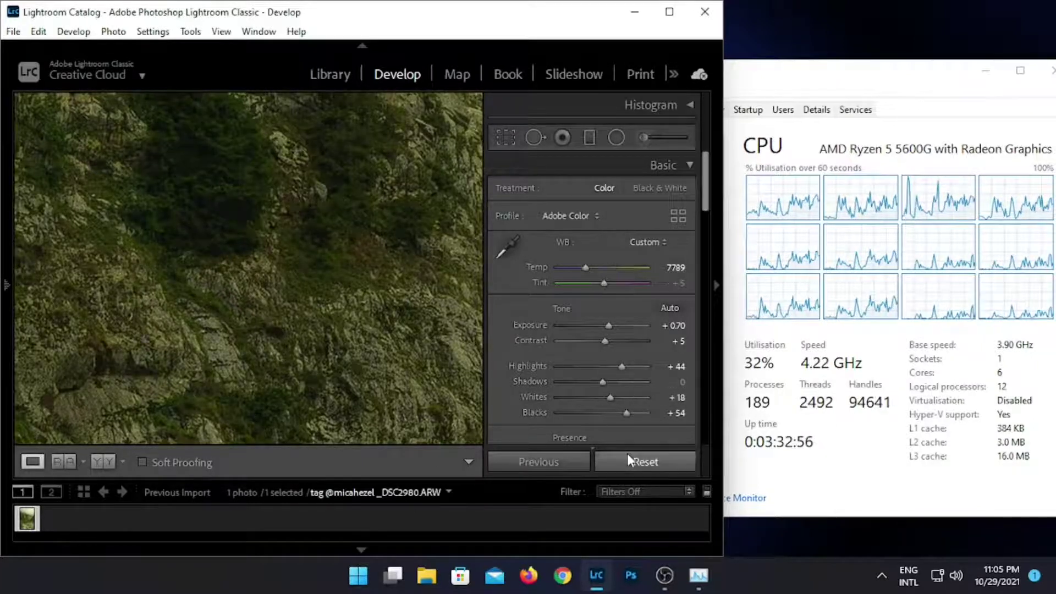
left_click(569, 459)
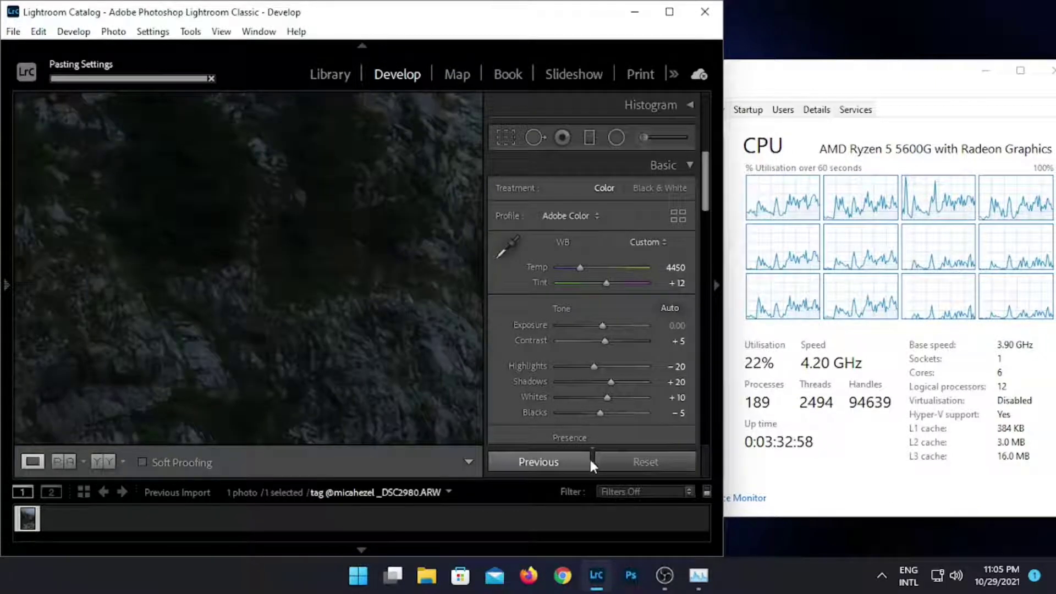
left_click(363, 321)
- Add Texture +21 in Presence and push the temperature much warmer
scroll(572, 288, "down", 3)
scroll(572, 289, "down", 2)
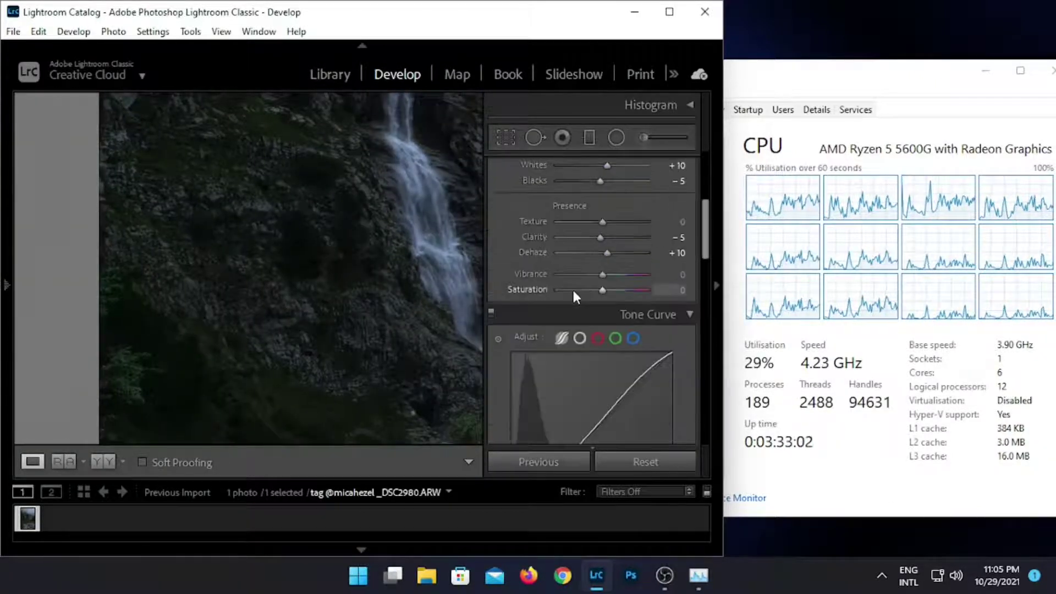
left_click_drag(600, 222, 608, 224)
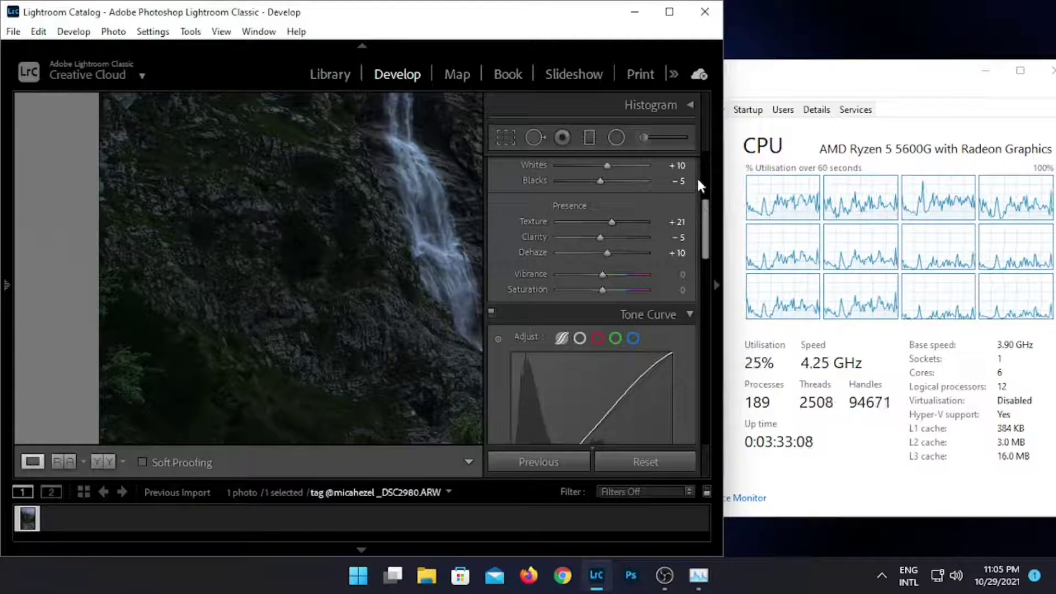
scroll(697, 177, "up", 5)
left_click_drag(581, 237, 623, 236)
left_click(635, 214)
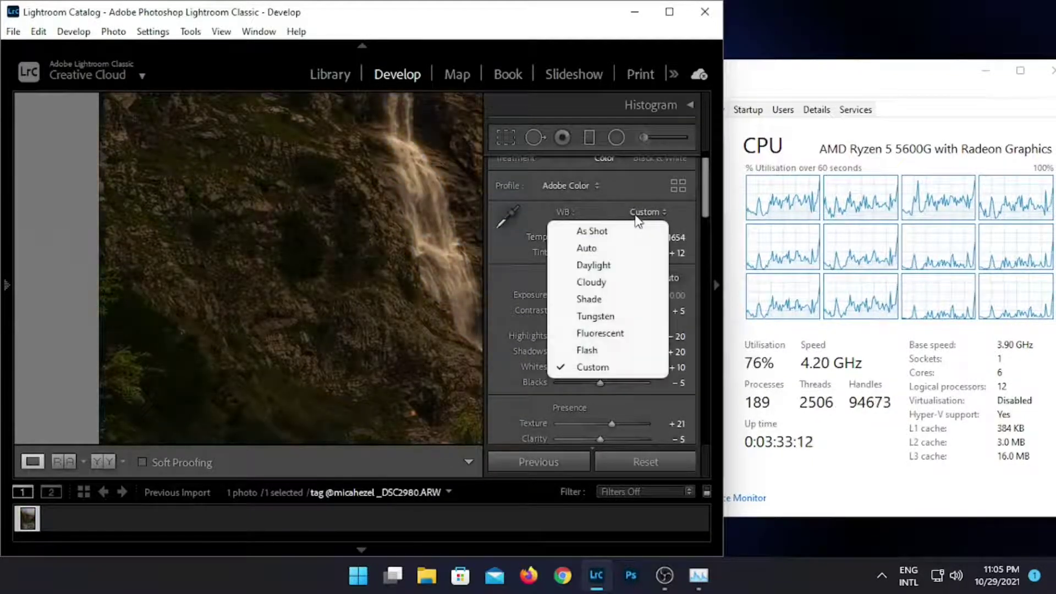
- Compare Daylight, Cloudy, Shade, Auto, Tungsten and Fluorescent white balance presets, settling on Flash
left_click(619, 265)
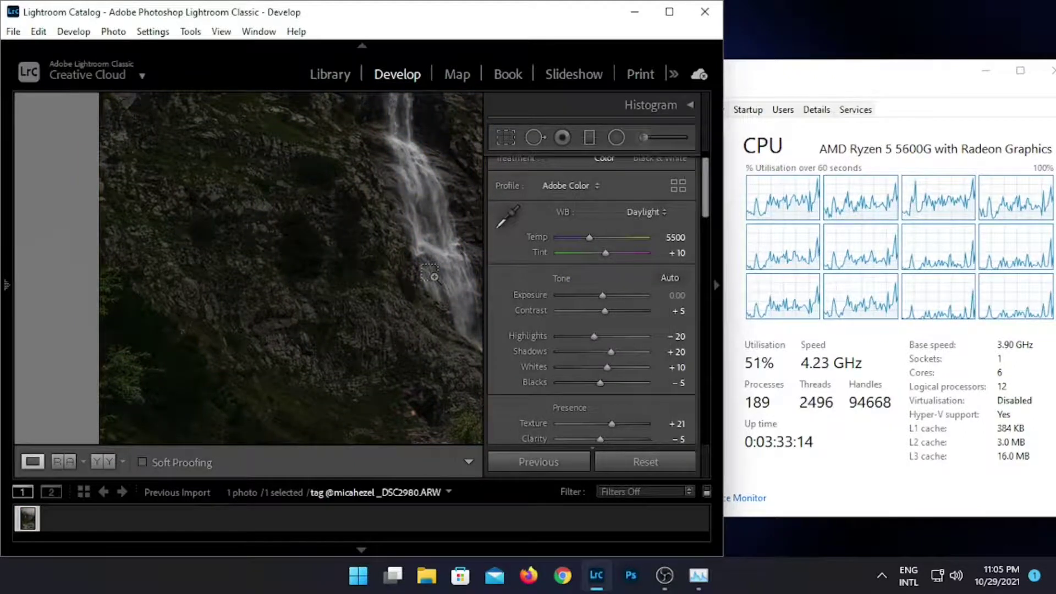
left_click(414, 275)
left_click(648, 212)
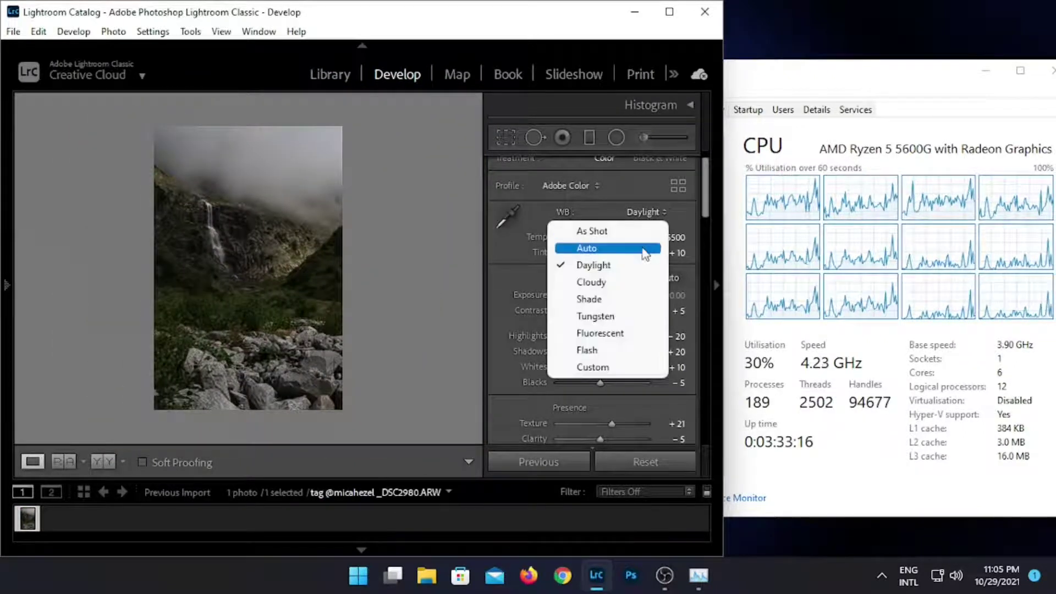
left_click(631, 280)
left_click(662, 213)
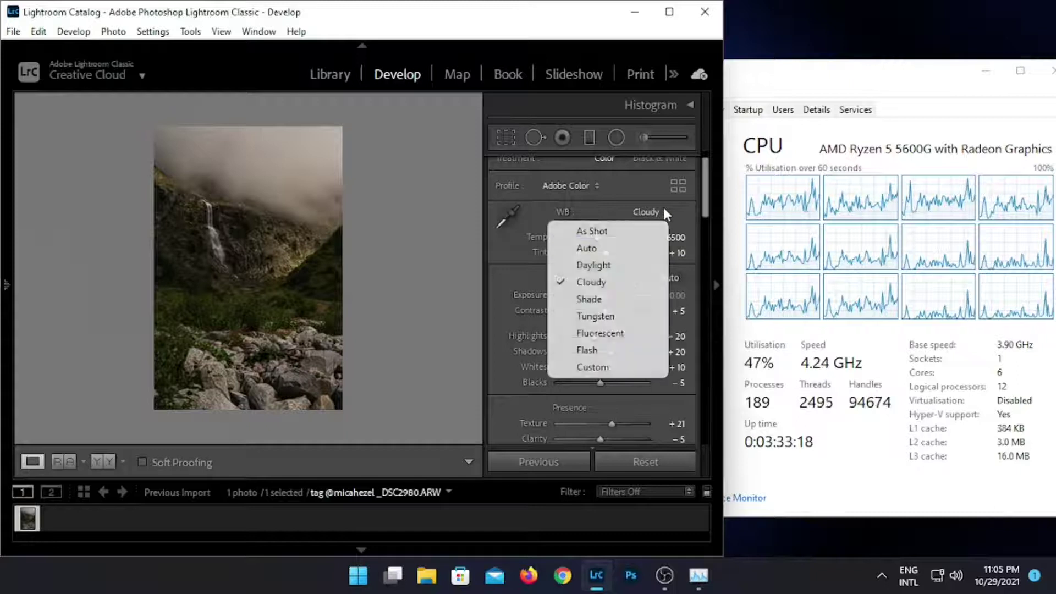
left_click(632, 300)
left_click(647, 212)
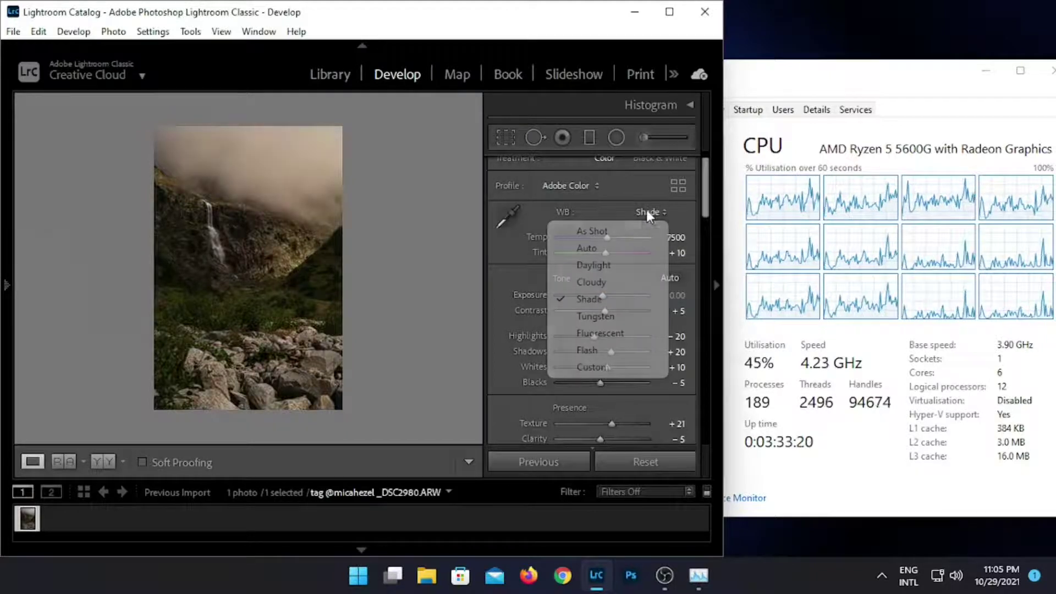
left_click(637, 246)
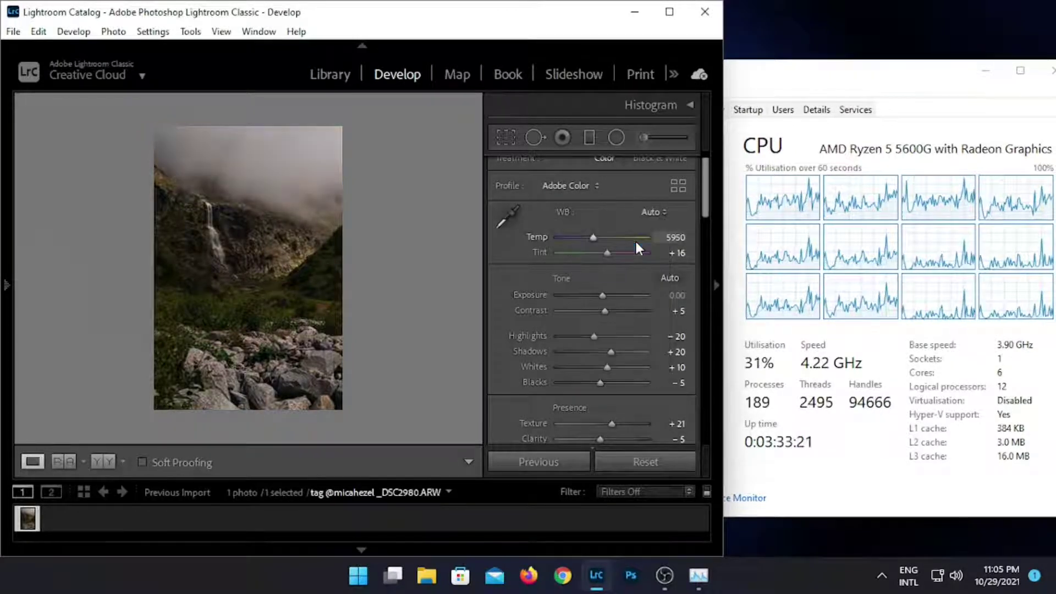
left_click(648, 212)
left_click(642, 318)
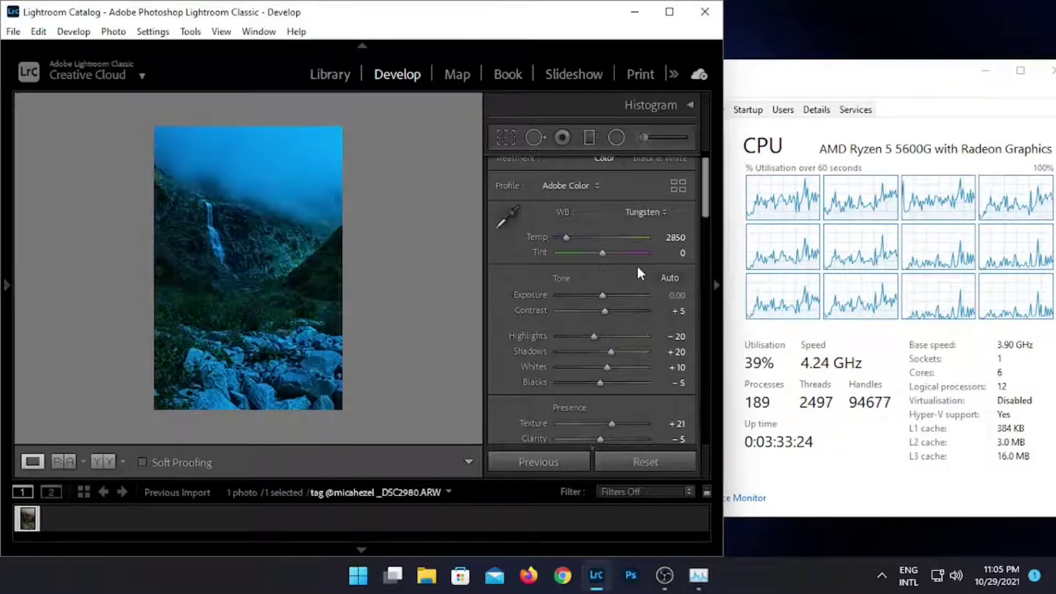
left_click(648, 213)
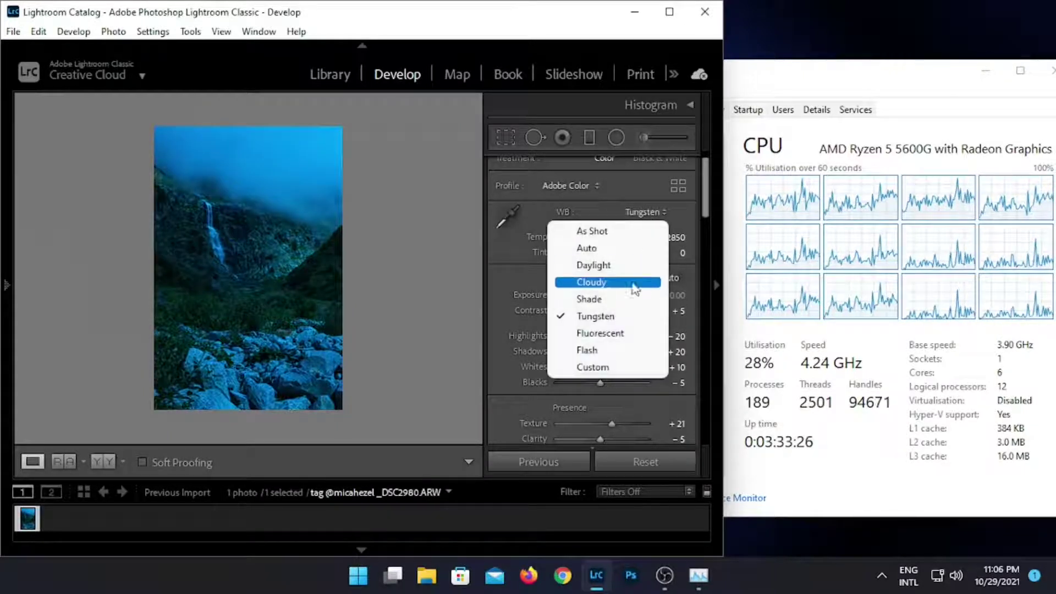
left_click(628, 333)
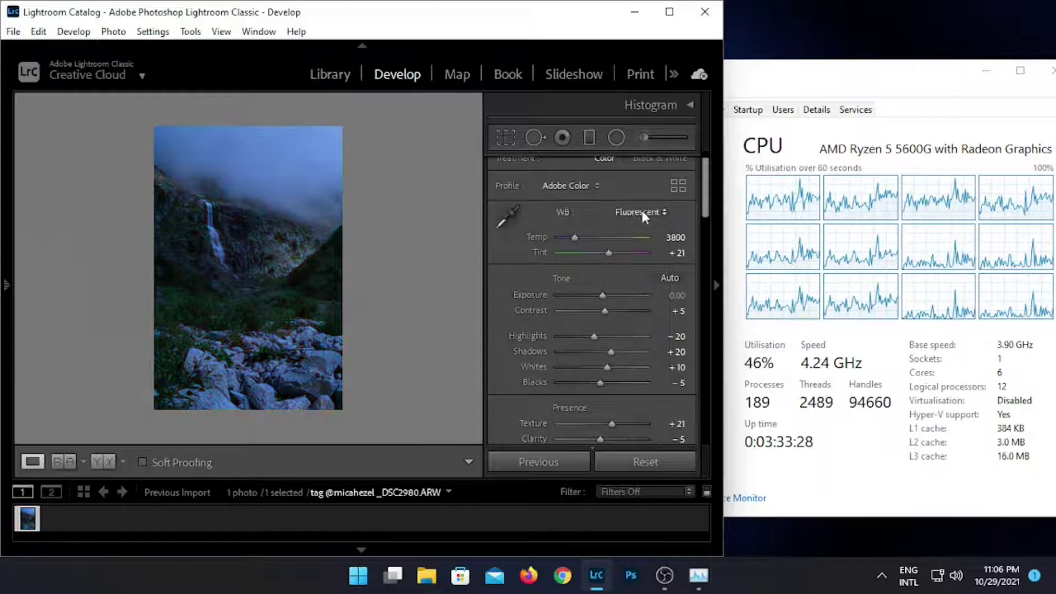
left_click(641, 212)
left_click(628, 351)
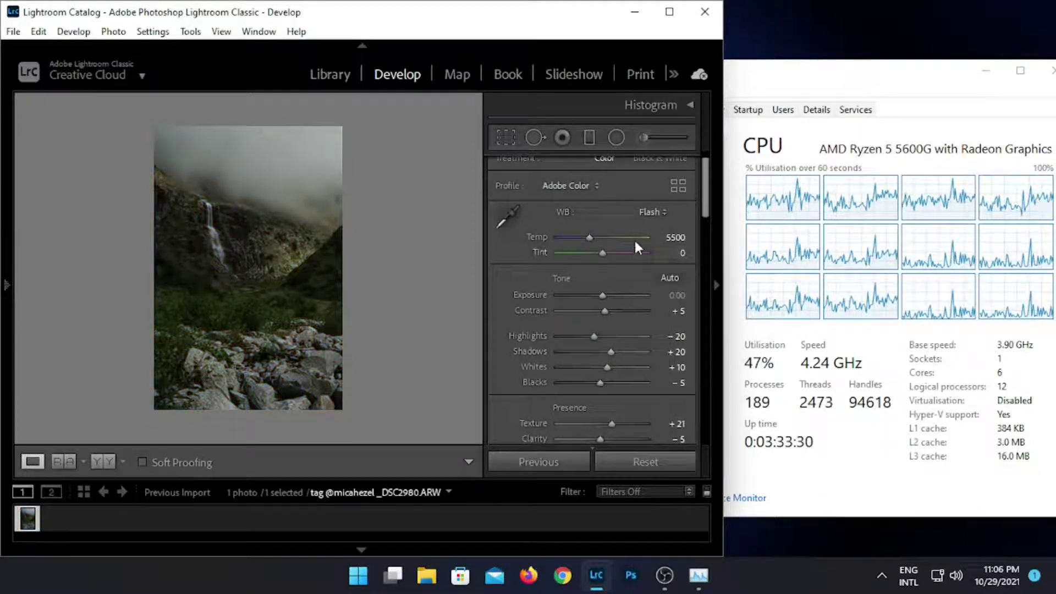
- Switch the profile to Adobe Vivid after trying Adobe Landscape
left_click(567, 187)
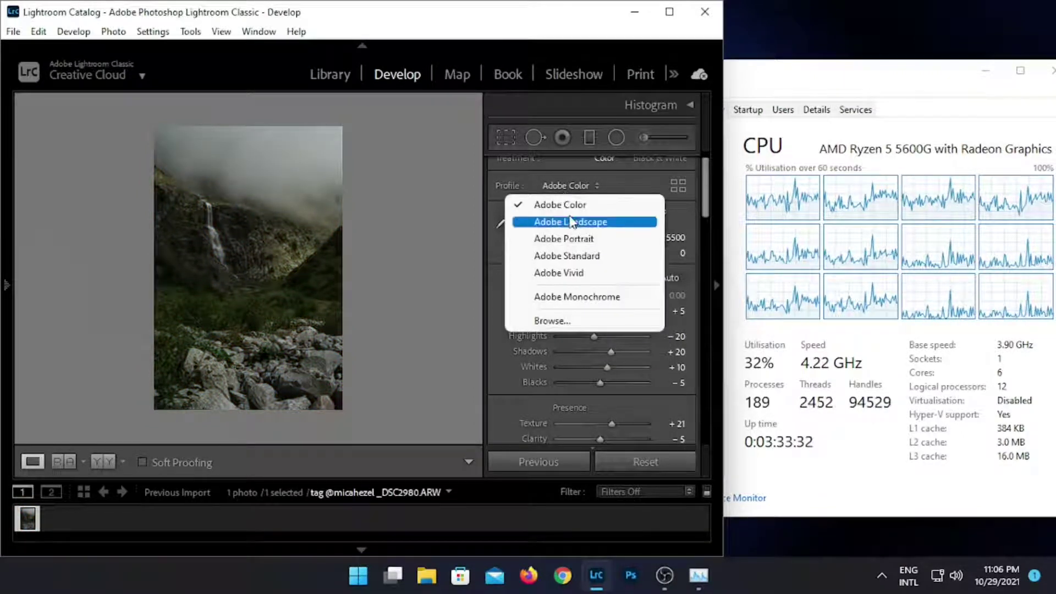
left_click(572, 223)
left_click(580, 187)
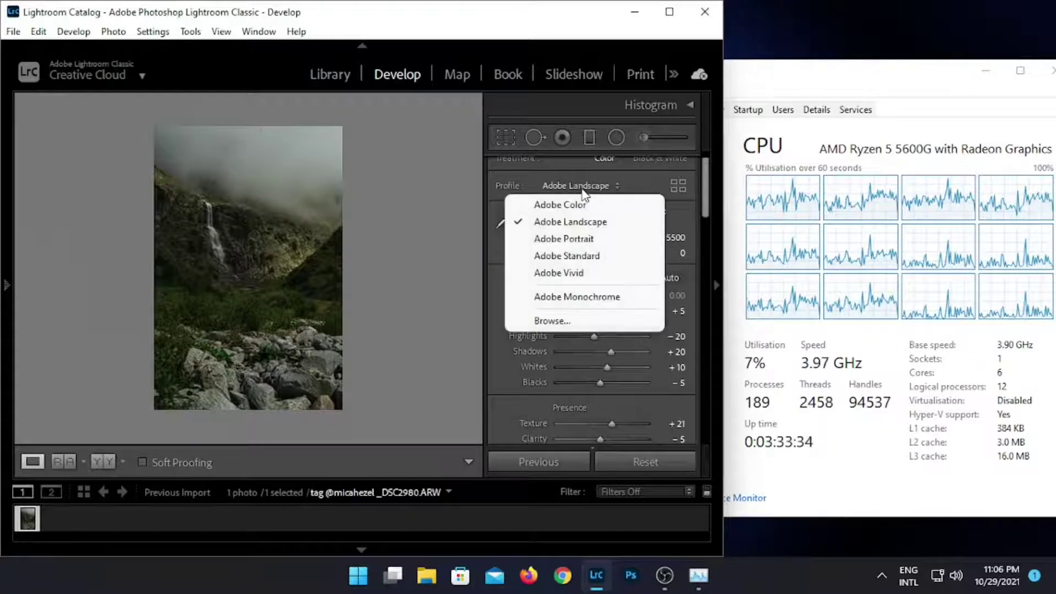
left_click(597, 273)
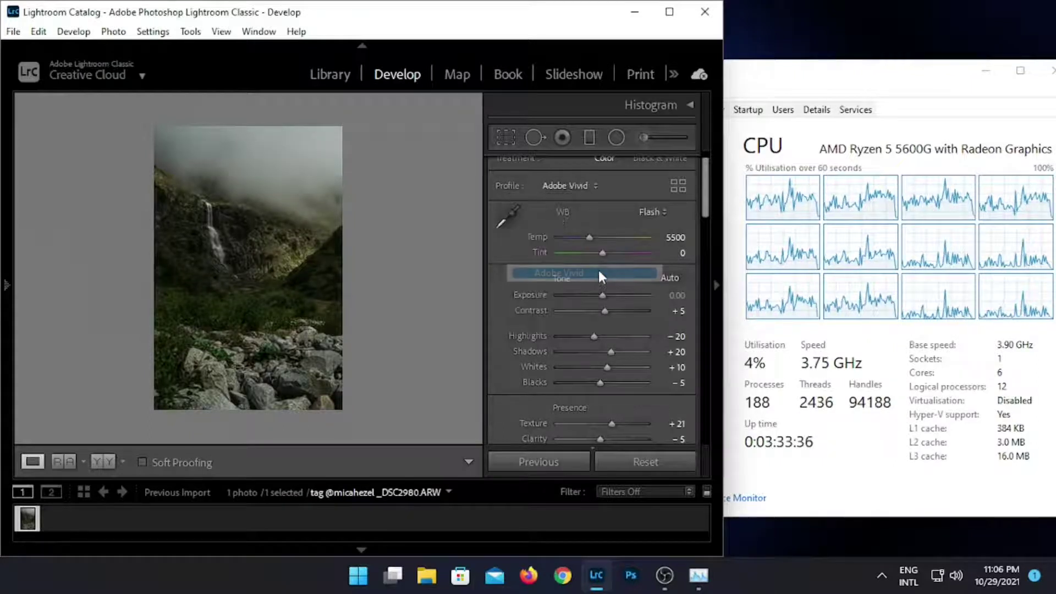
left_click(260, 282)
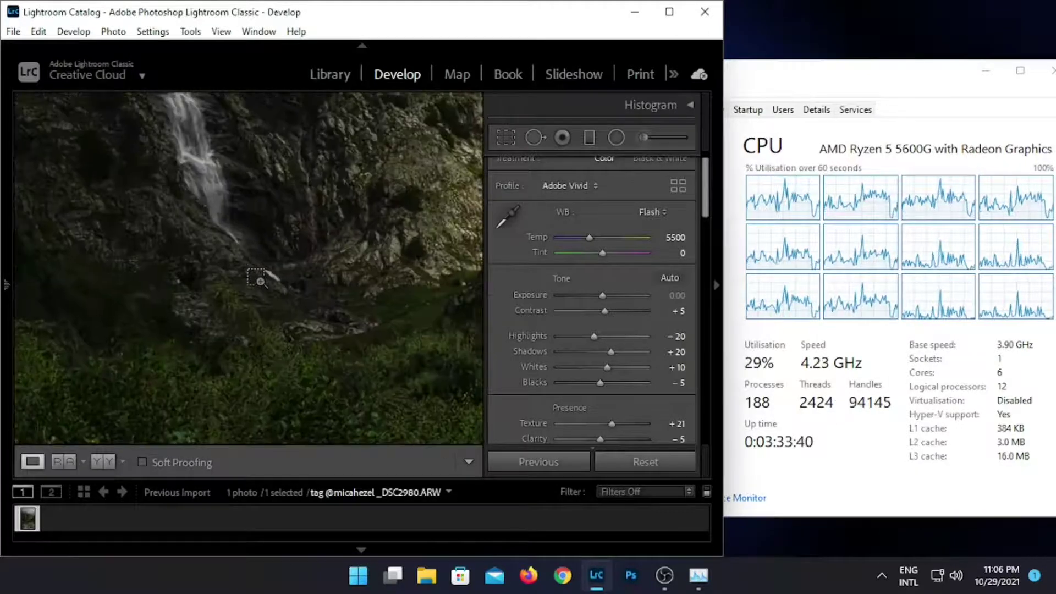
- Raise Exposure to +1.14 and lower Highlights to −46, checking the rocks up close
left_click_drag(603, 295, 613, 296)
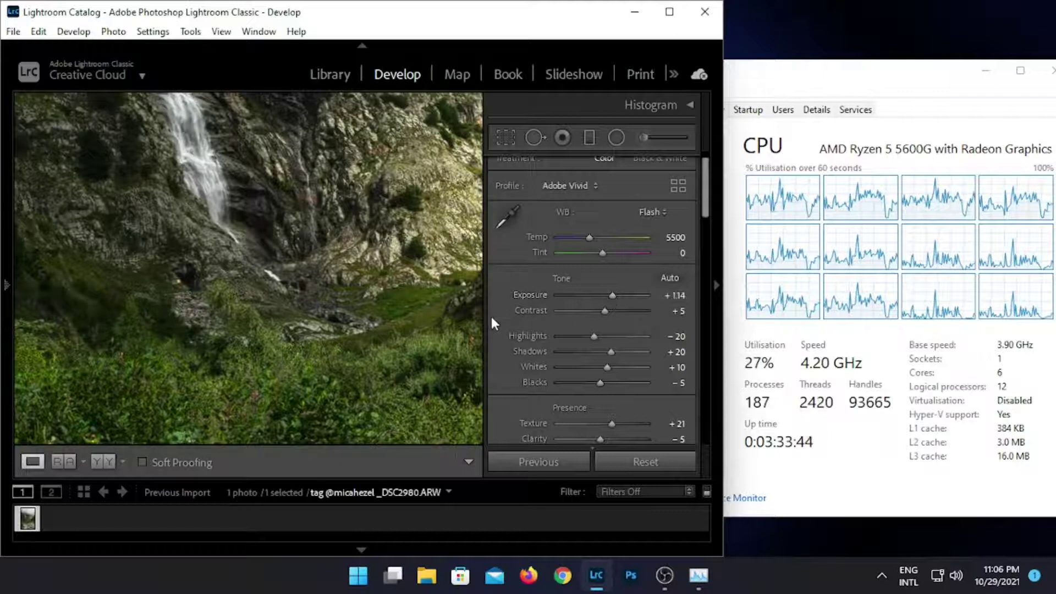
left_click(318, 410)
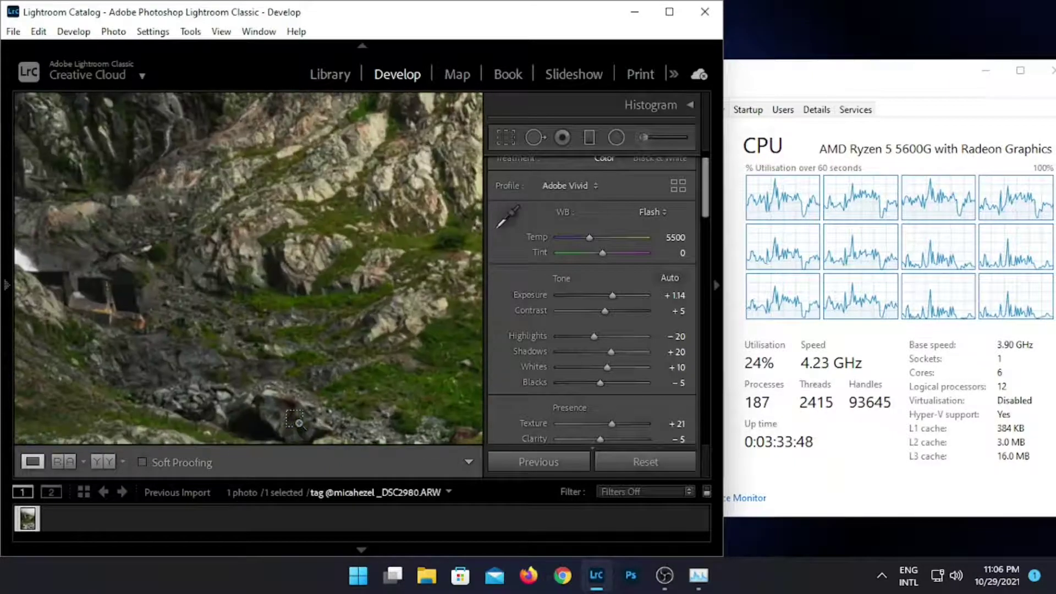
left_click(295, 385)
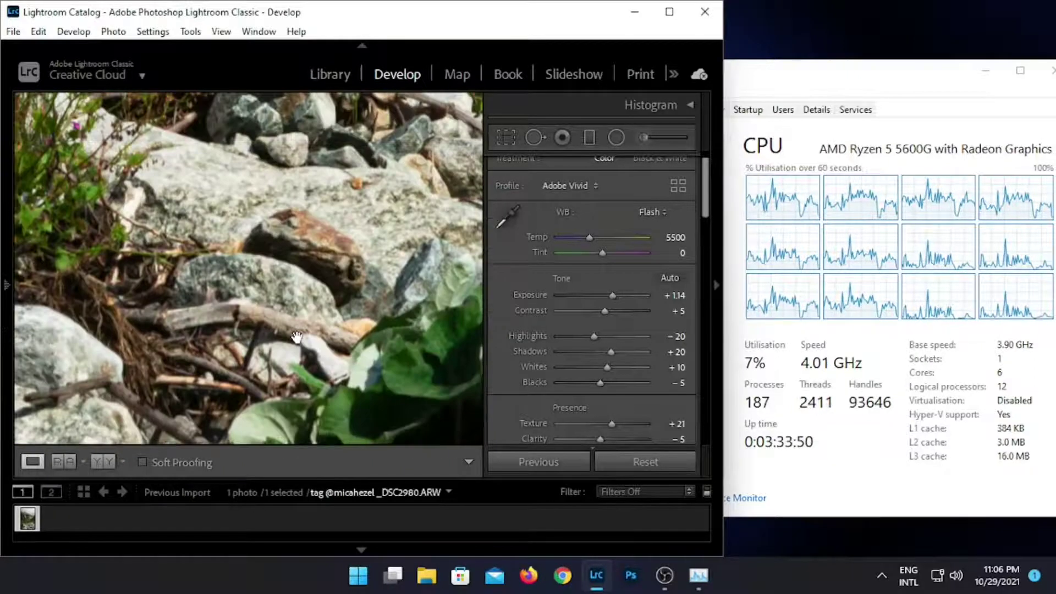
left_click_drag(594, 336, 582, 334)
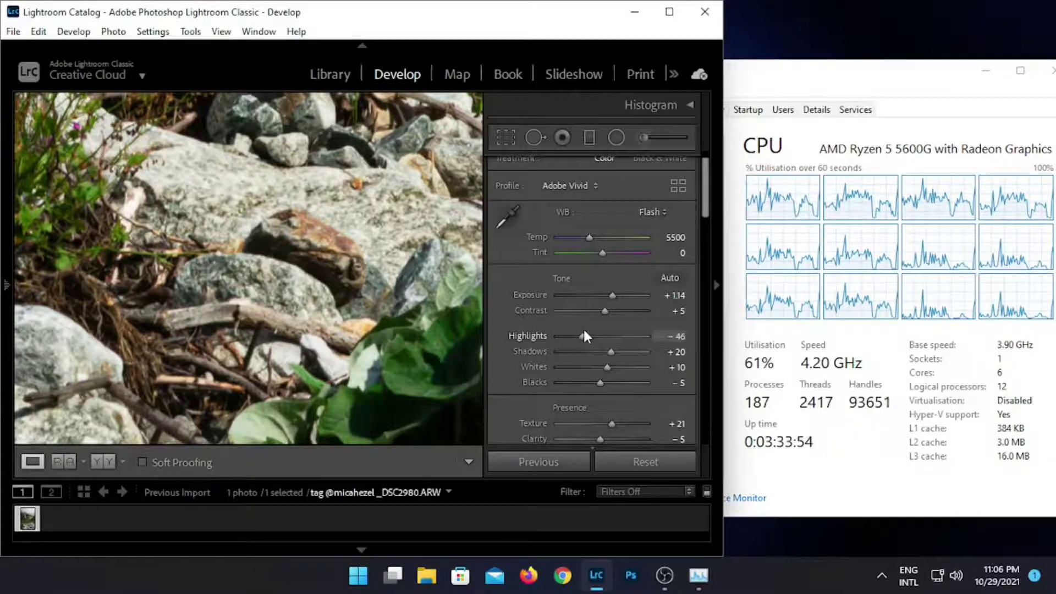
left_click(297, 283)
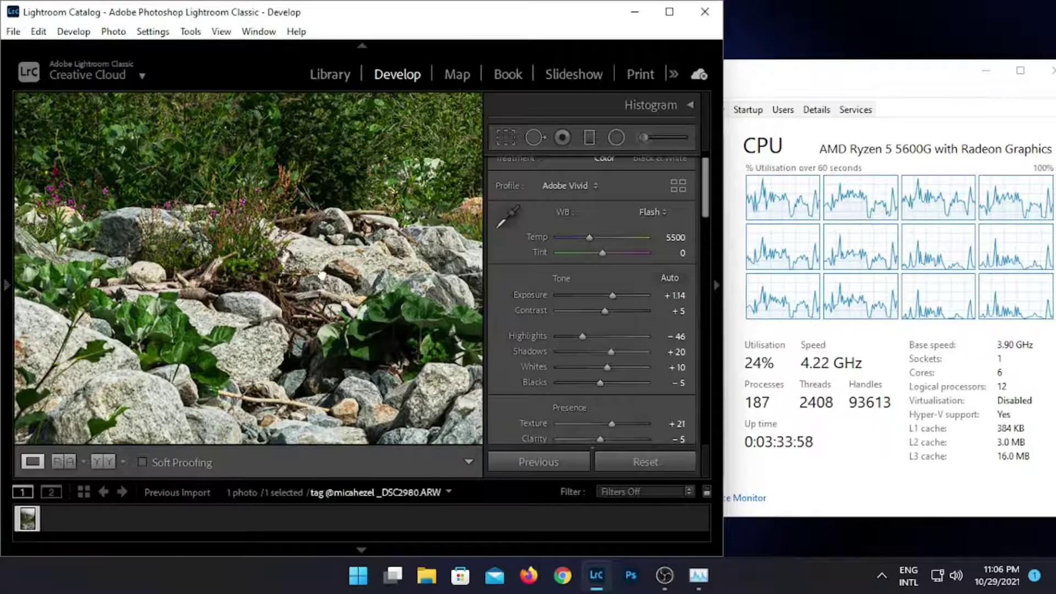
- Shift Tint toward green to −42 while inspecting the vegetation and cliff
left_click_drag(322, 278, 462, 388)
mouse_move(249, 212)
left_mouse_down()
mouse_move(324, 288)
mouse_move(332, 259)
left_mouse_up()
mouse_move(603, 253)
left_mouse_down()
mouse_move(541, 253)
mouse_move(589, 253)
left_mouse_up()
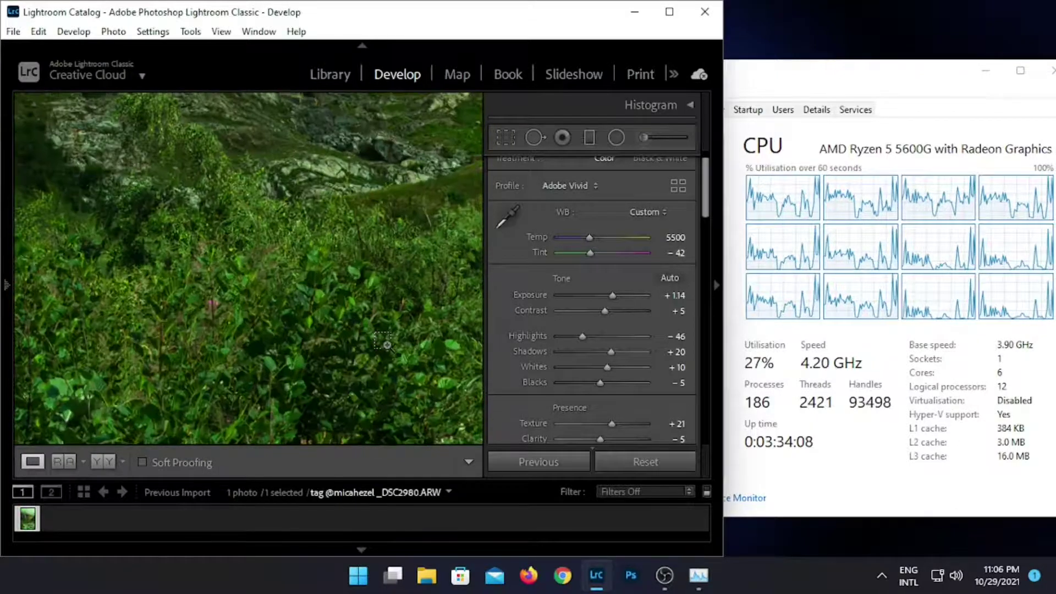
left_click(387, 345)
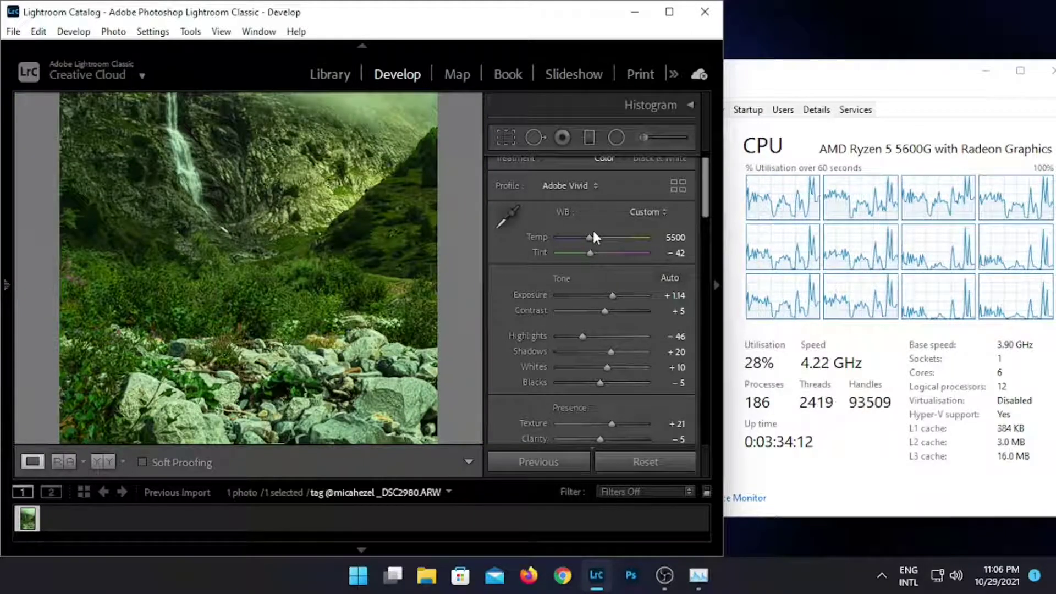
- Warm to Temp 8381 with Tint +47 and raise Highlights to +4
mouse_move(590, 237)
left_mouse_down()
mouse_move(613, 238)
mouse_move(601, 253)
mouse_move(617, 253)
left_mouse_up()
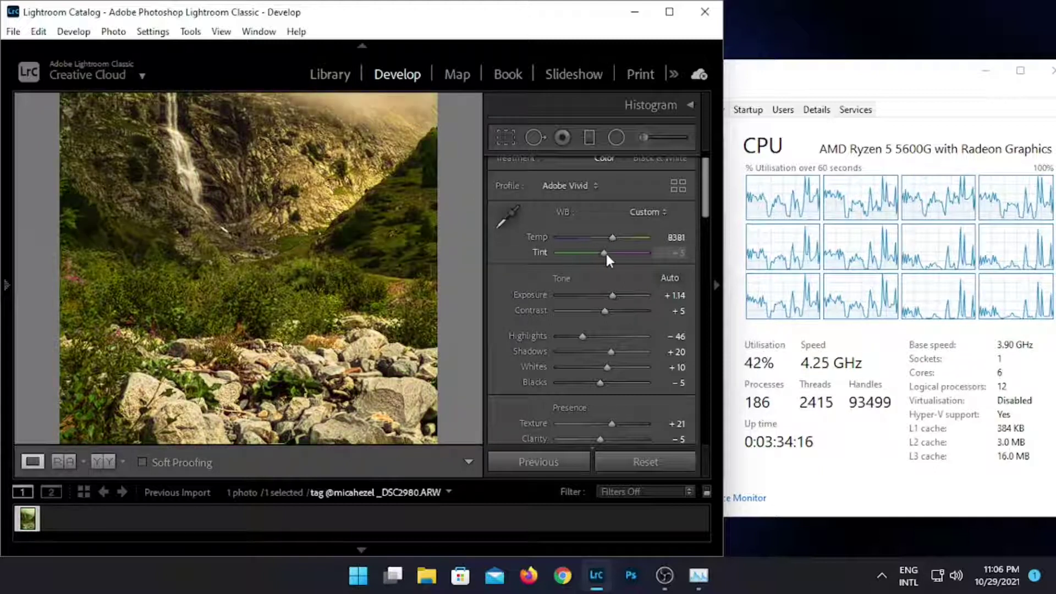
left_click(337, 311)
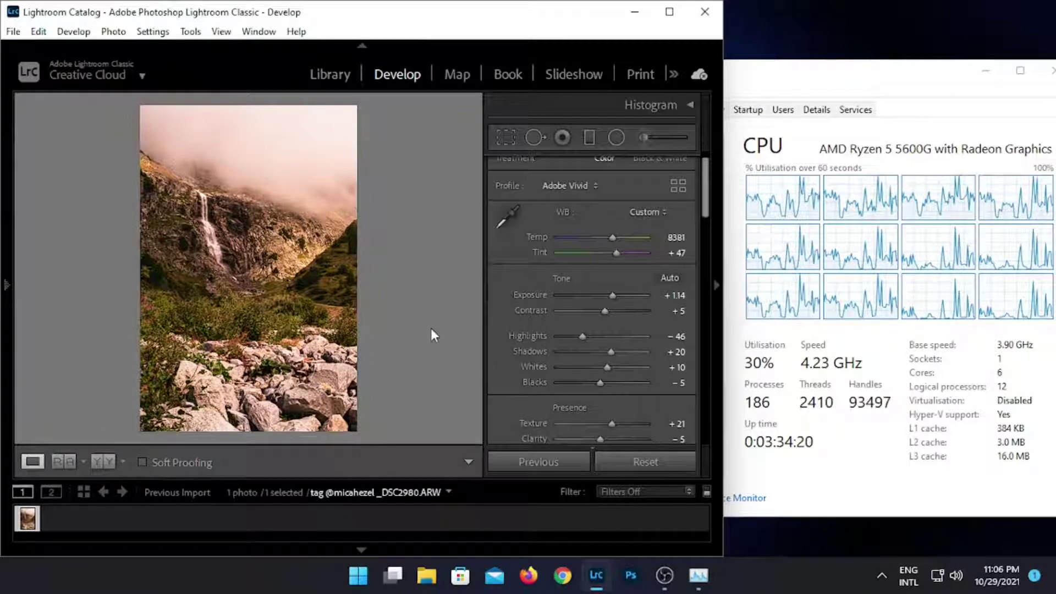
left_click_drag(582, 337, 603, 336)
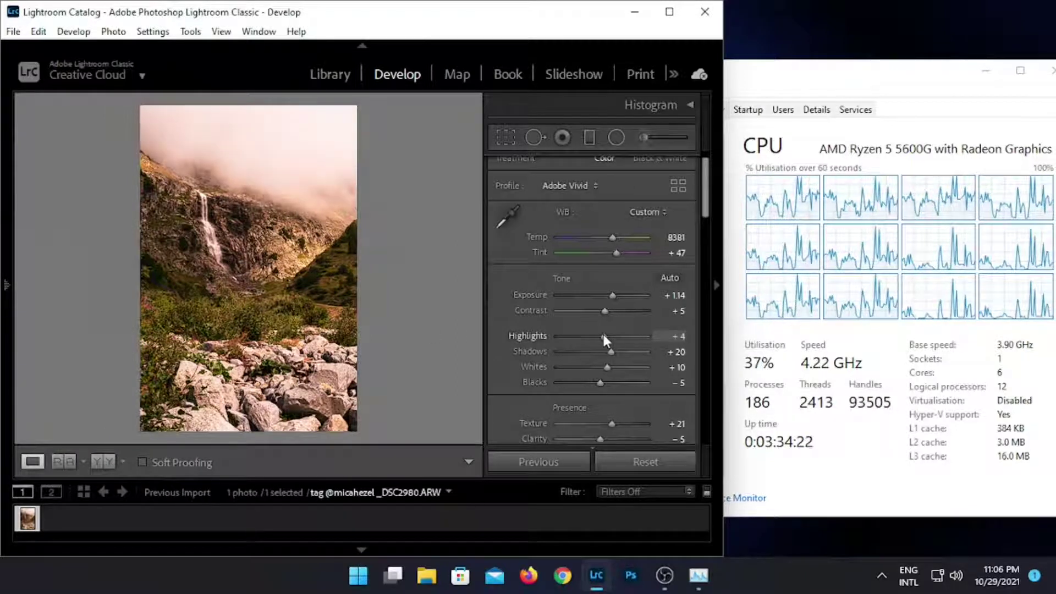
- Inspect the waterfall and hillside up close, then deepen Blacks to −9
left_click(280, 323)
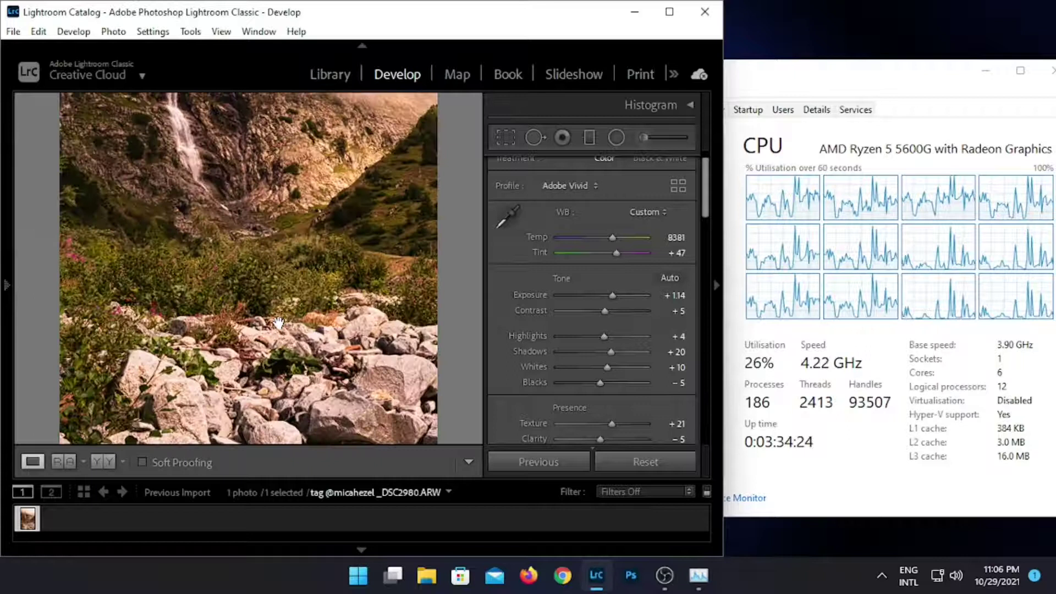
left_click(279, 311)
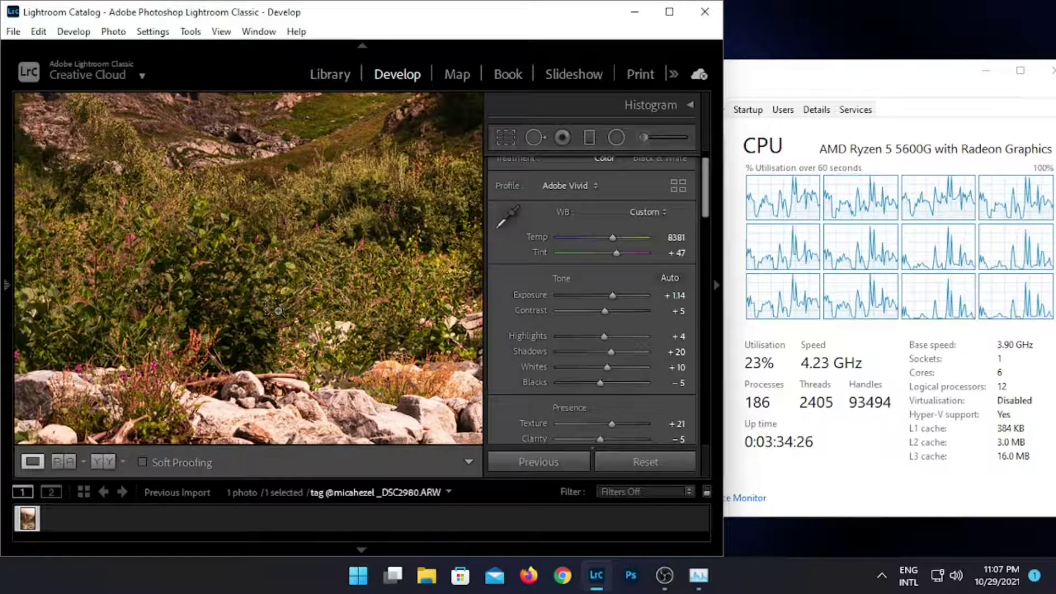
left_click(355, 365)
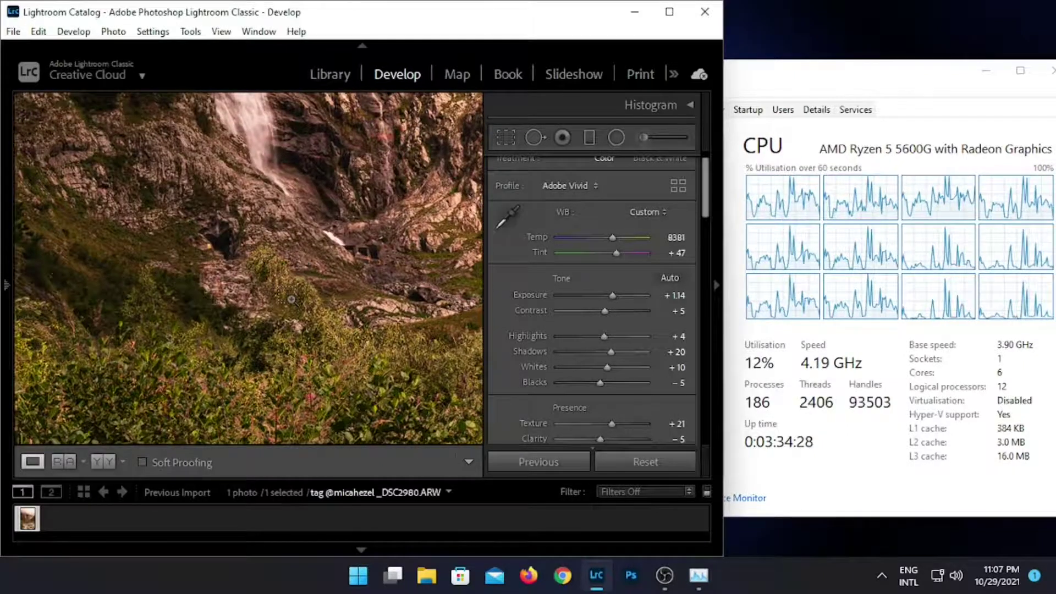
left_click(290, 300)
left_click(290, 300)
mouse_move(165, 305)
left_mouse_down()
mouse_move(367, 331)
mouse_move(285, 358)
left_mouse_up()
left_click(297, 343)
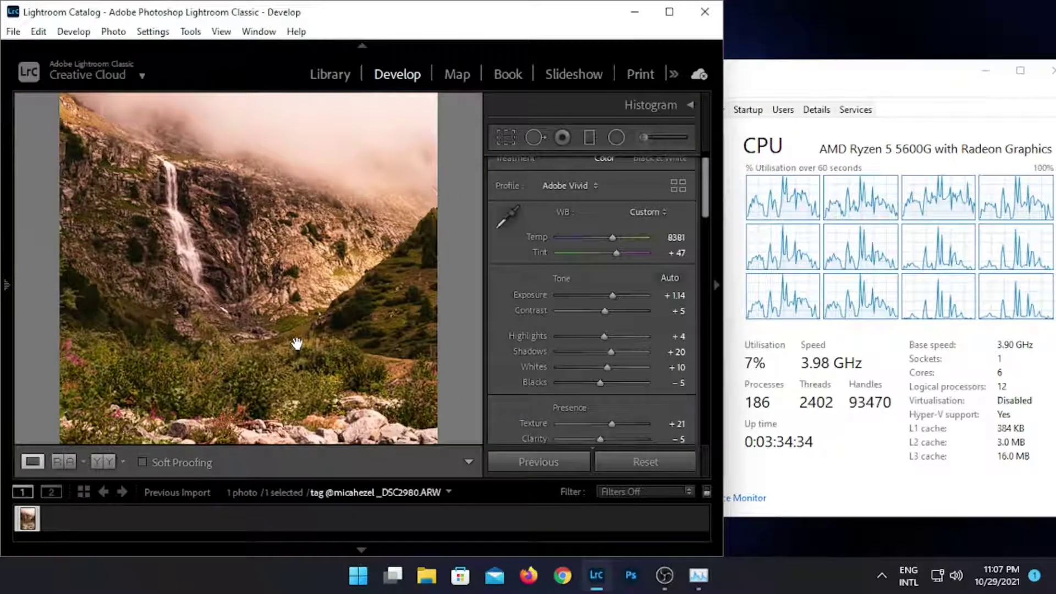
mouse_move(599, 382)
left_mouse_down()
mouse_move(691, 388)
mouse_move(489, 391)
mouse_move(484, 375)
mouse_move(696, 395)
mouse_move(615, 396)
mouse_move(595, 353)
left_mouse_up()
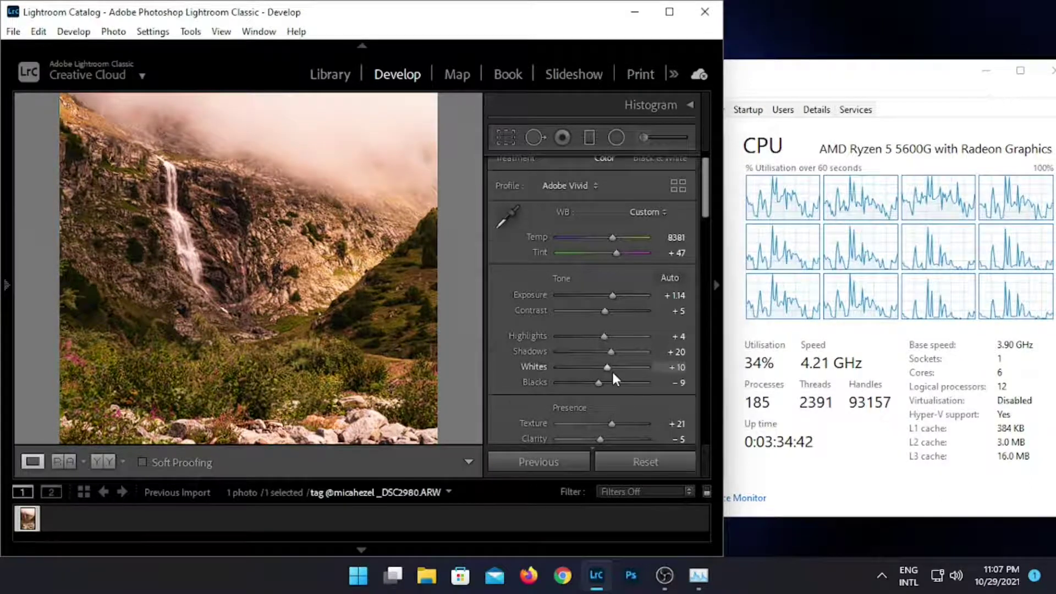
- Shape the tone curve to Highlights +41, Lights −55, Darks +32 and Shadows −5
scroll(612, 370, "down", 4)
scroll(605, 341, "down", 3)
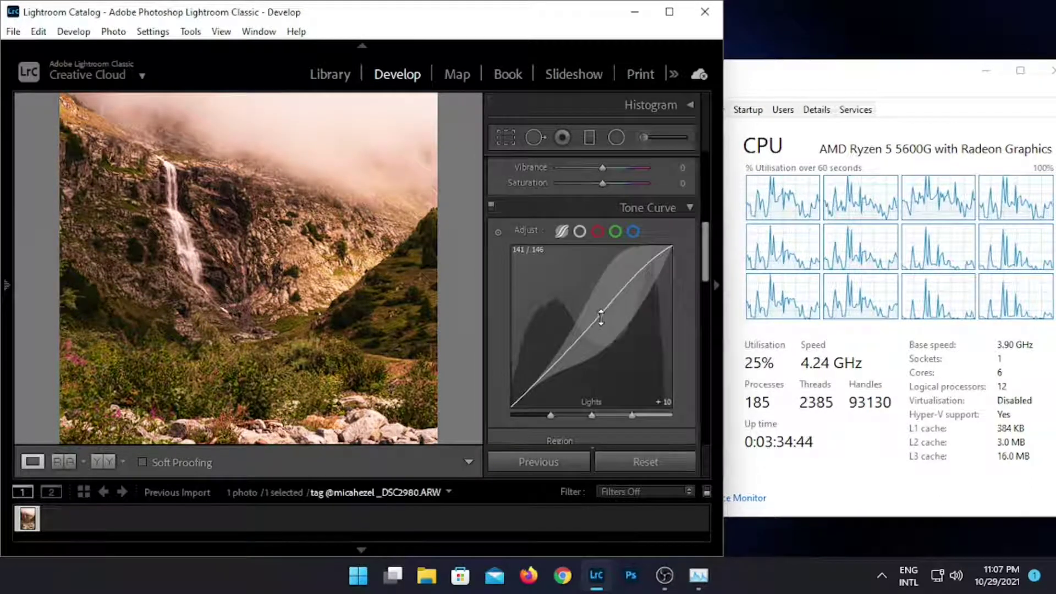
mouse_move(601, 318)
left_mouse_down()
mouse_move(596, 346)
mouse_move(570, 355)
left_mouse_up()
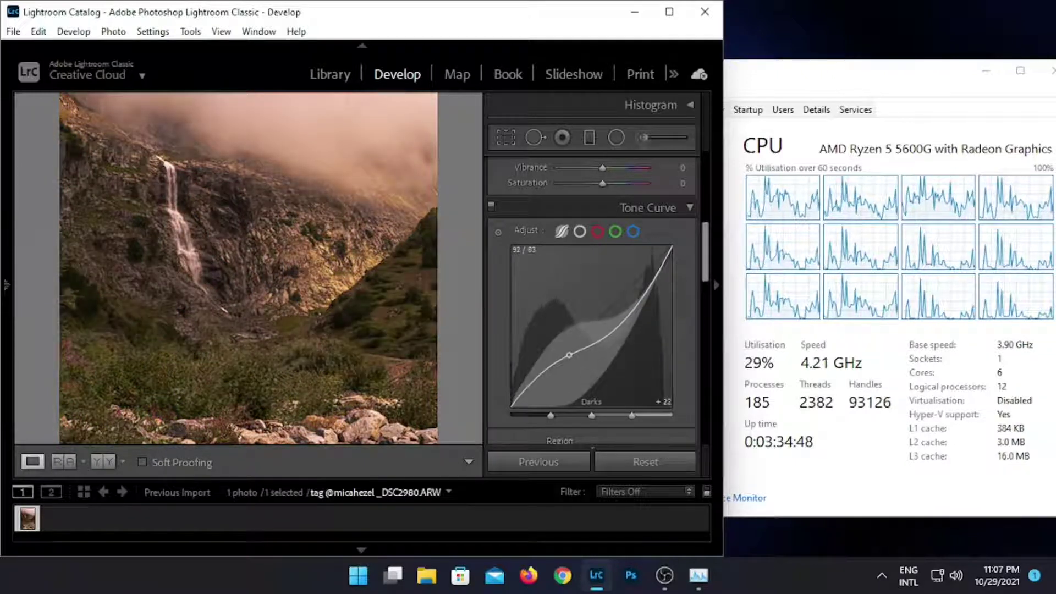
mouse_move(638, 306)
left_mouse_down()
mouse_move(638, 297)
mouse_move(624, 323)
mouse_move(609, 323)
left_mouse_up()
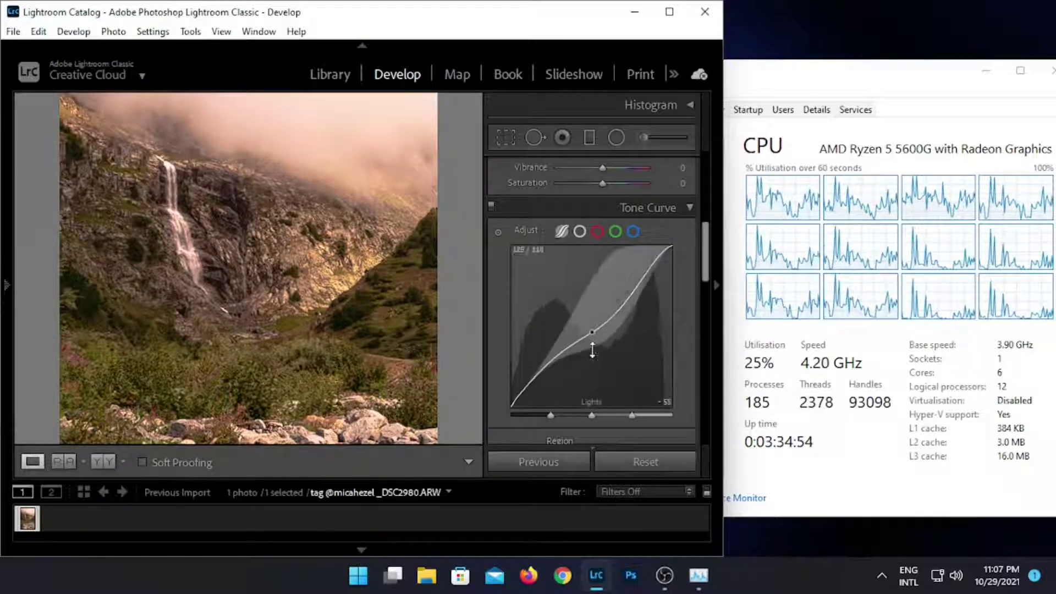
scroll(592, 346, "down", 3)
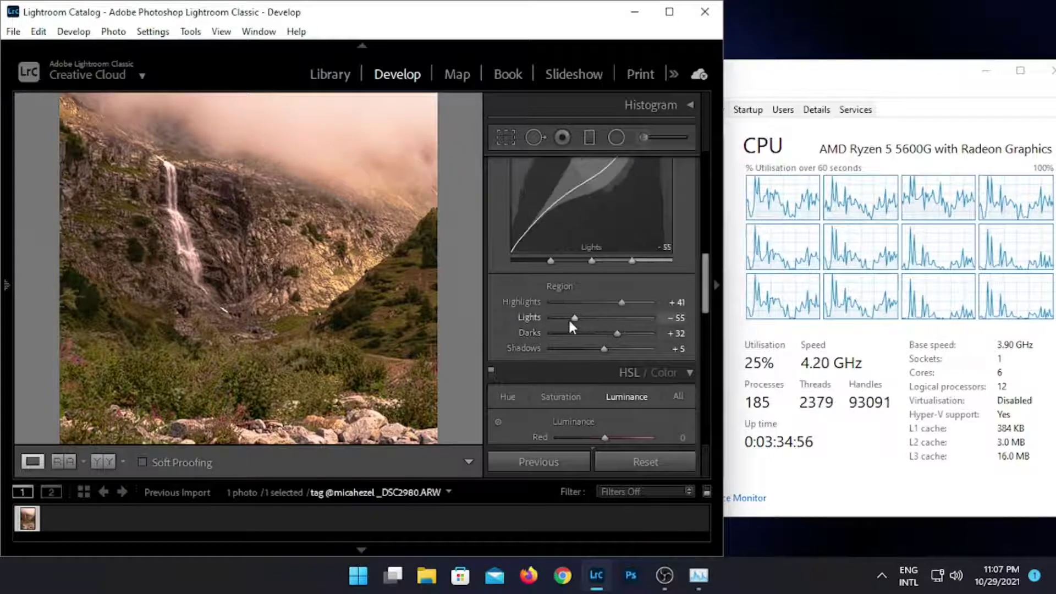
mouse_move(605, 348)
left_mouse_down()
mouse_move(576, 348)
mouse_move(601, 348)
left_mouse_up()
- Set the HSL Red hue to +7, then view all HSL adjustments together
scroll(618, 384, "down", 2)
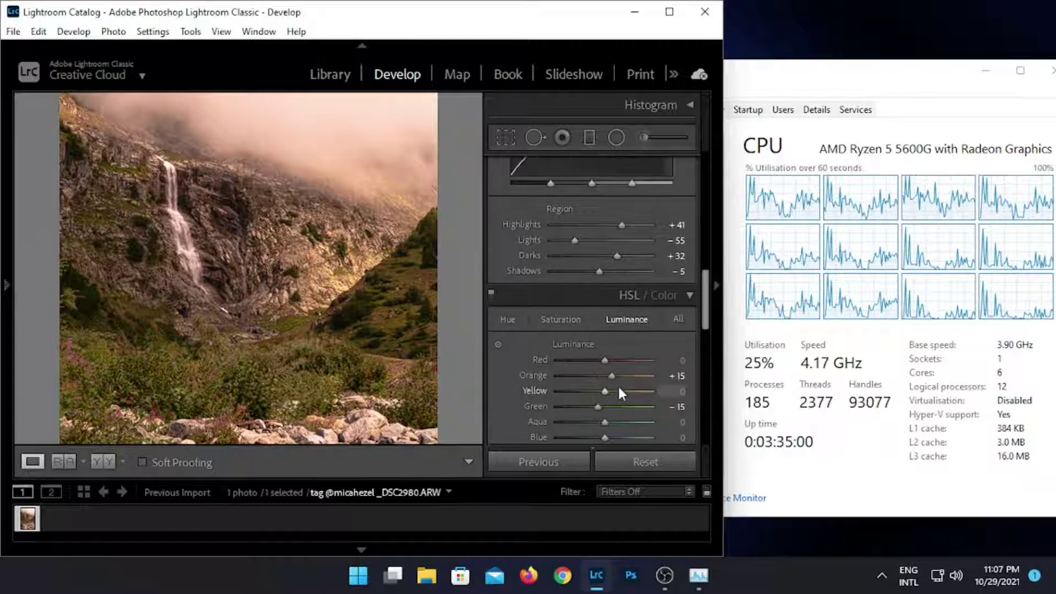
scroll(618, 384, "down", 2)
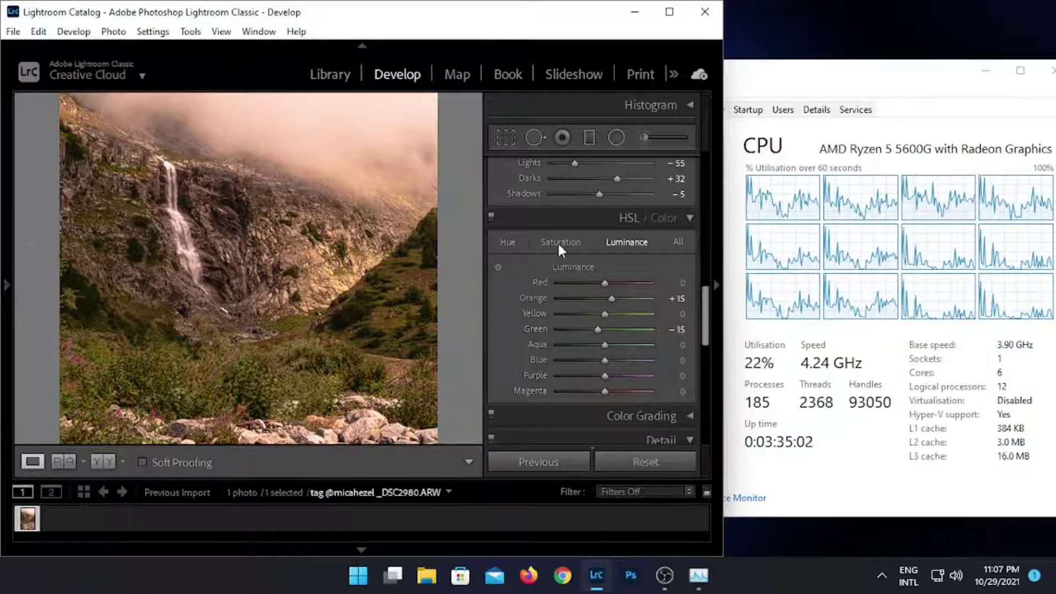
left_click(507, 242)
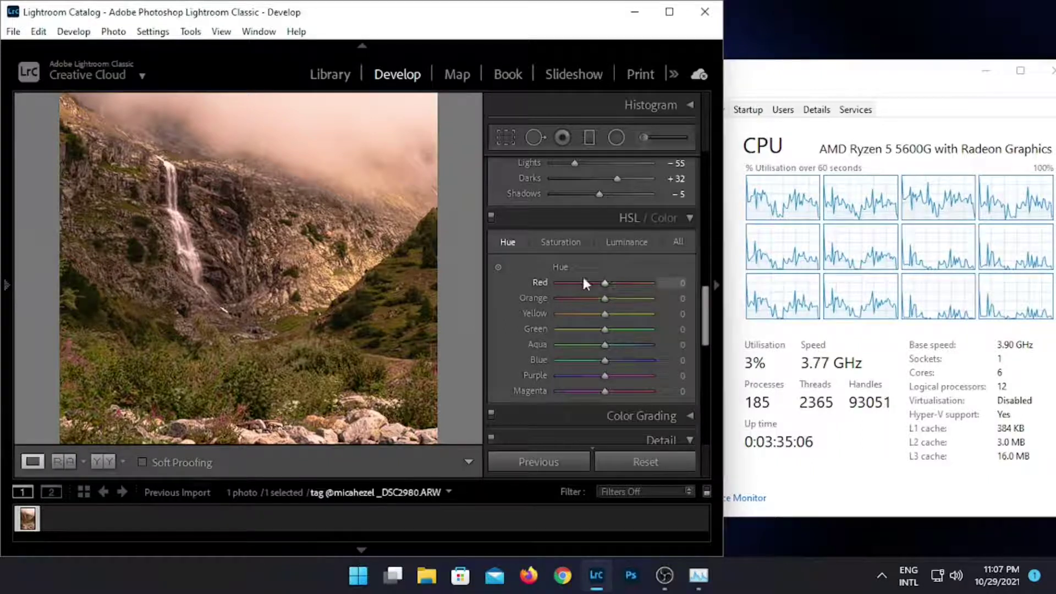
left_click(499, 267)
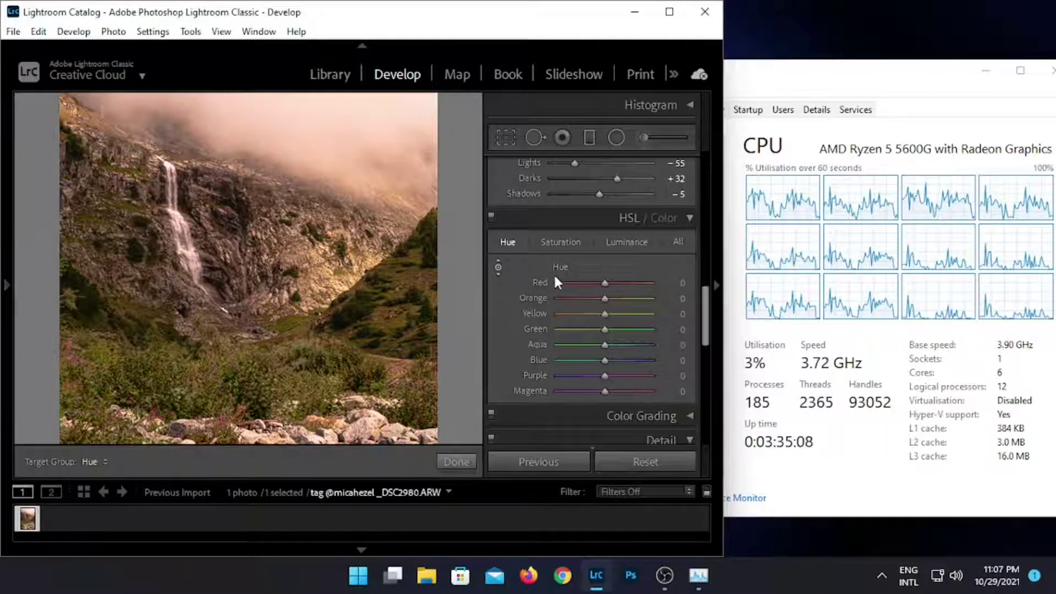
mouse_move(603, 281)
left_mouse_down()
mouse_move(665, 298)
mouse_move(605, 300)
left_mouse_up()
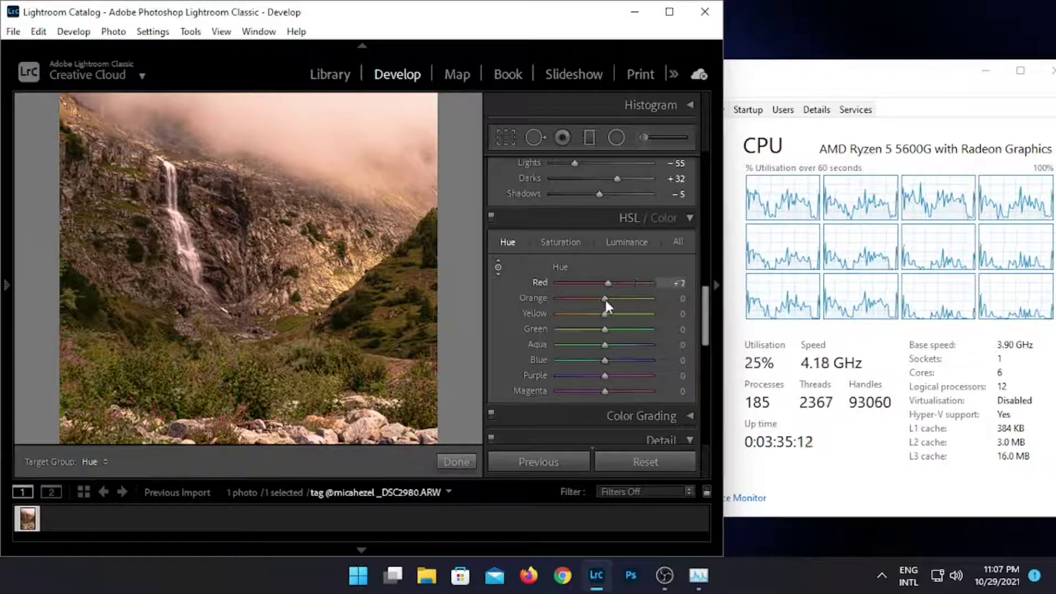
left_click(677, 241)
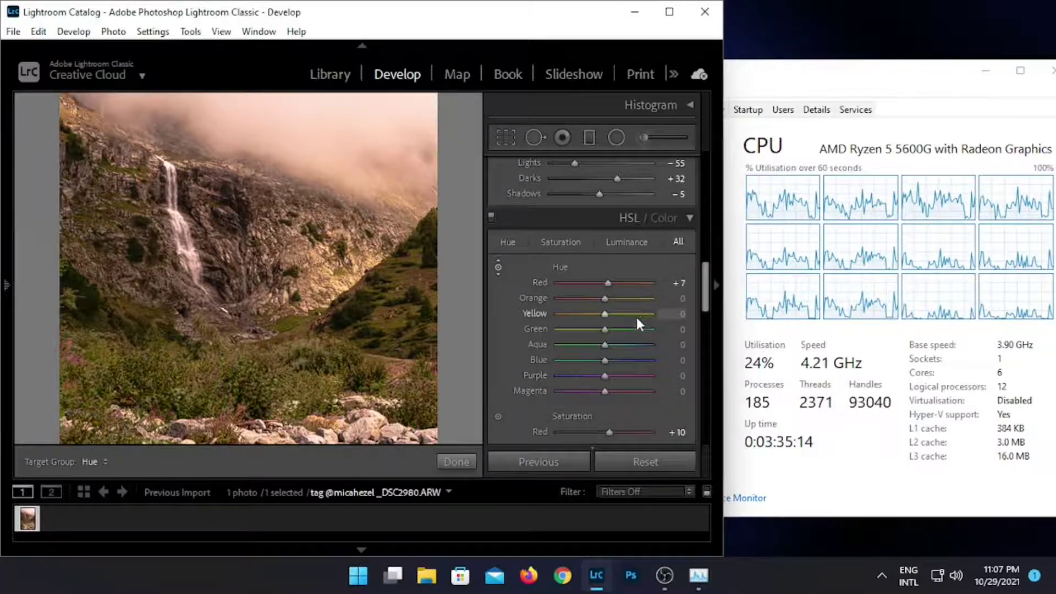
scroll(636, 318, "down", 3)
scroll(635, 318, "down", 3)
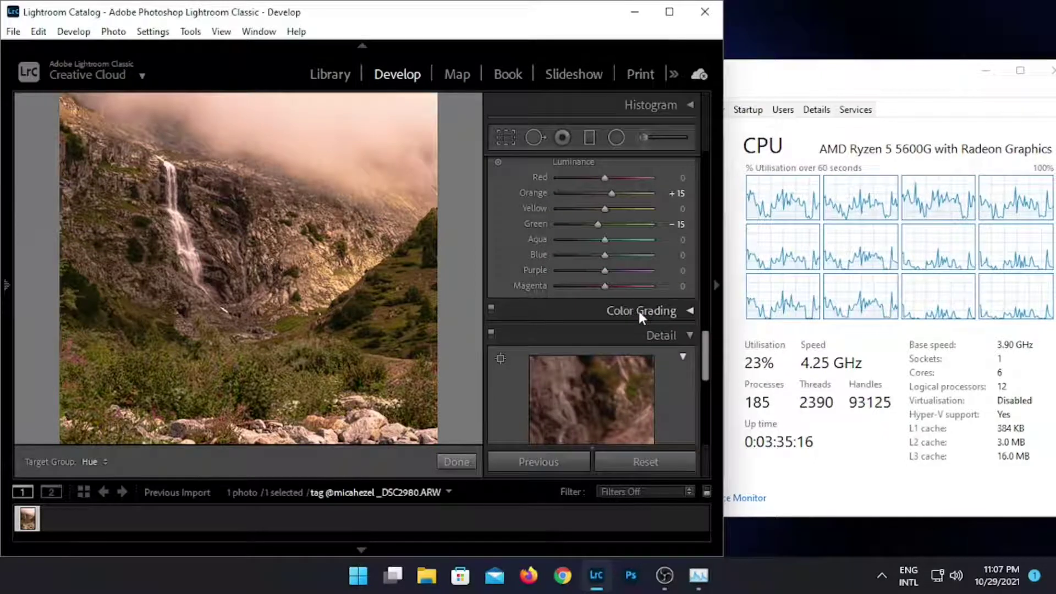
scroll(638, 308, "down", 3)
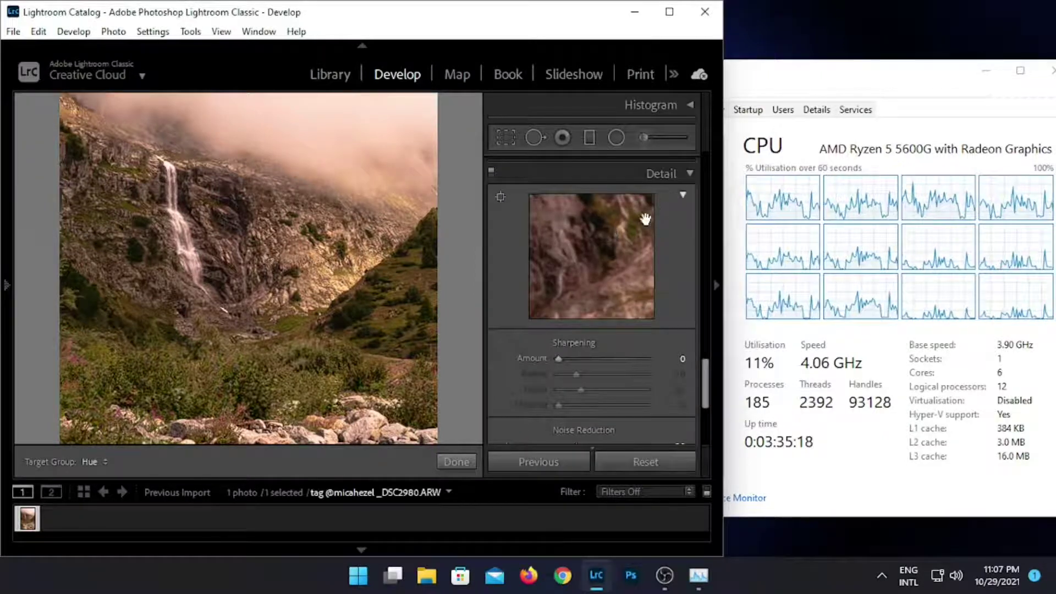
- Set sharpening Amount 92, Radius 1.6 and Luminance noise reduction 45
mouse_move(559, 358)
left_mouse_down()
mouse_move(612, 358)
mouse_move(579, 358)
mouse_move(625, 373)
mouse_move(576, 374)
mouse_move(612, 358)
mouse_move(618, 372)
mouse_move(573, 375)
mouse_move(598, 376)
left_mouse_up()
scroll(593, 385, "down", 3)
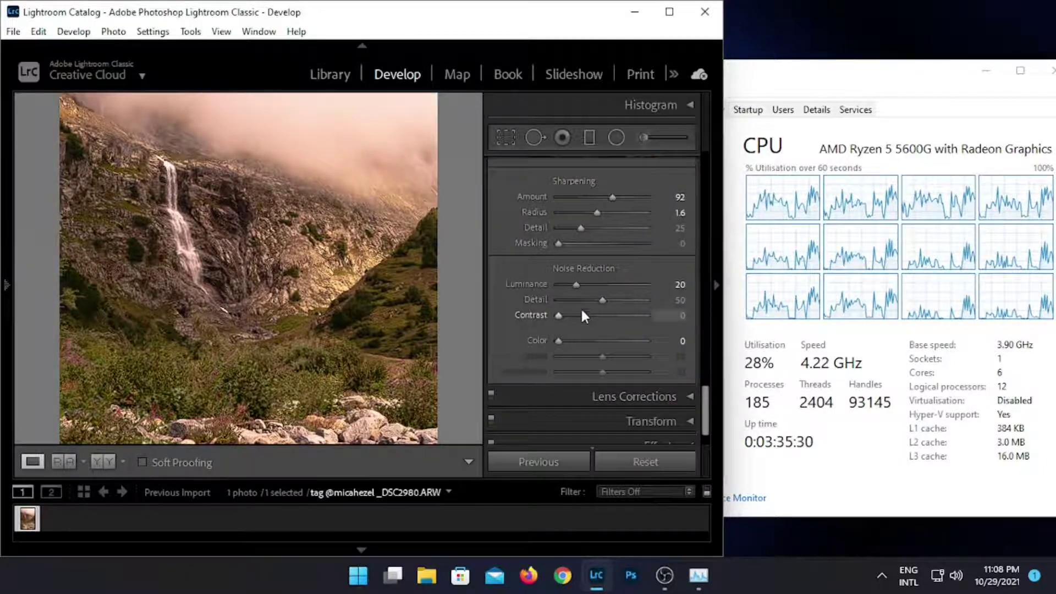
left_click_drag(574, 285, 597, 287)
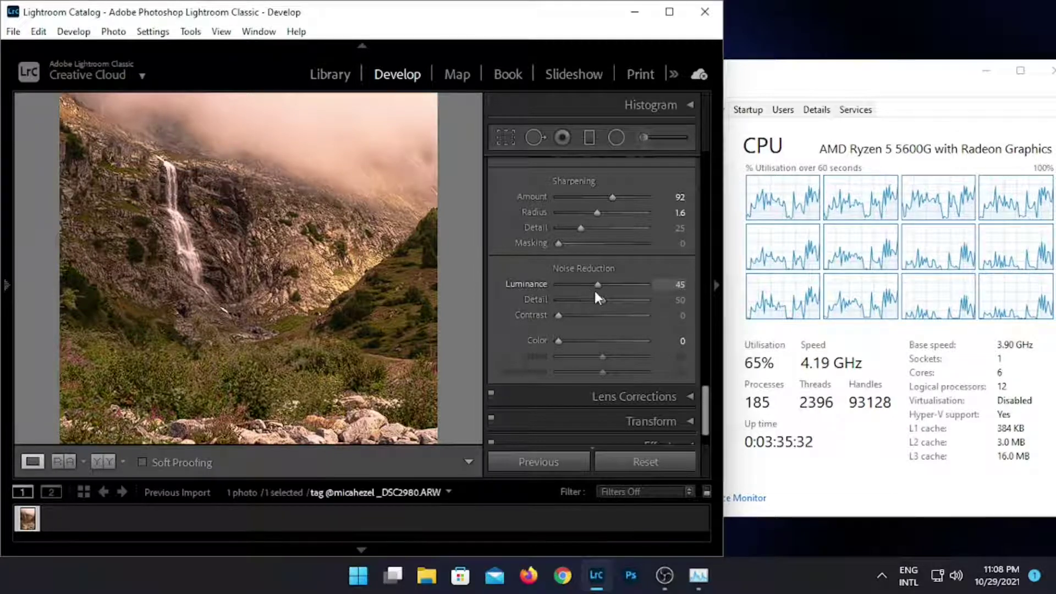
scroll(584, 329, "down", 2)
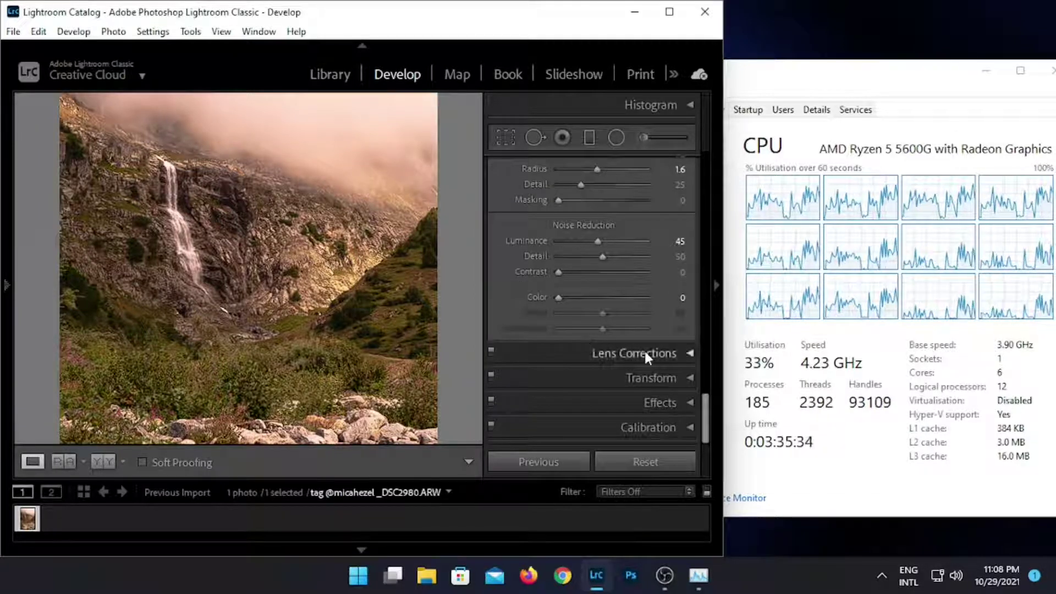
- Apply a Color Priority post-crop vignette at −35 and set Grain Amount to 32
left_click(656, 400)
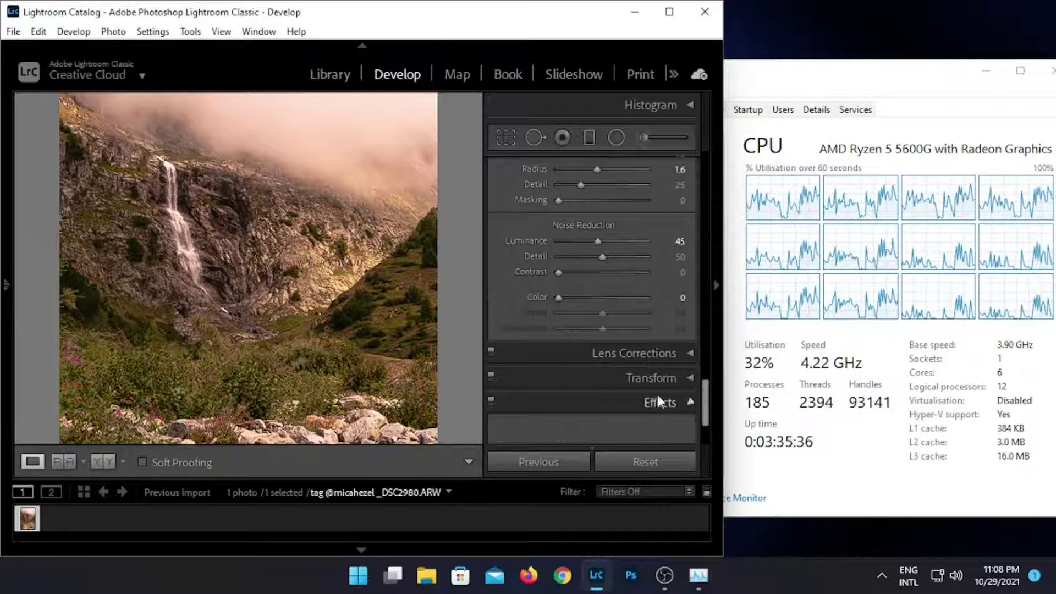
left_click(628, 251)
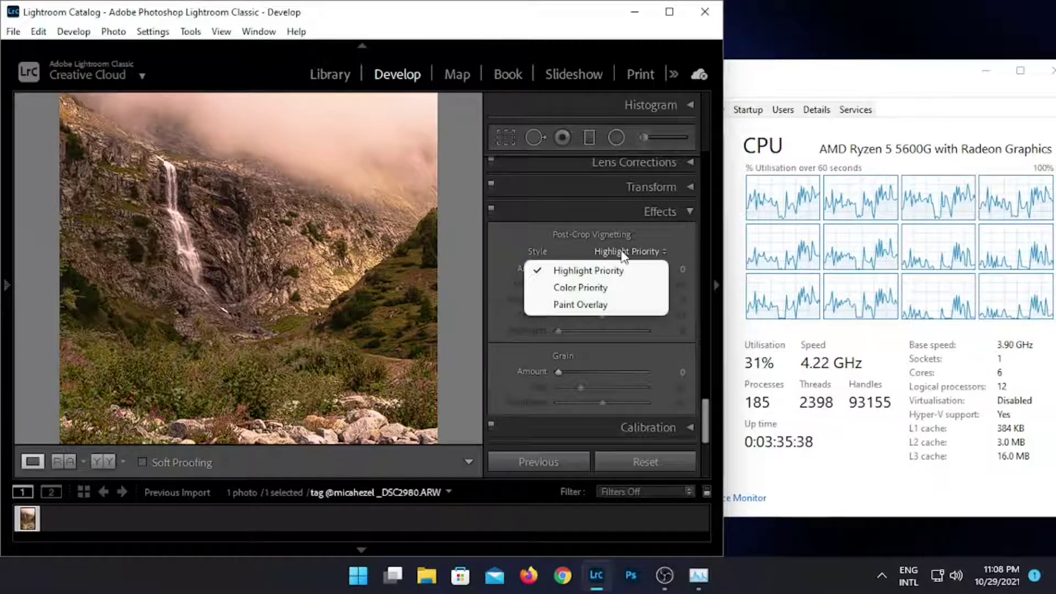
left_click(610, 287)
mouse_move(601, 270)
left_mouse_down()
mouse_move(641, 269)
mouse_move(553, 284)
mouse_move(667, 284)
mouse_move(586, 289)
left_mouse_up()
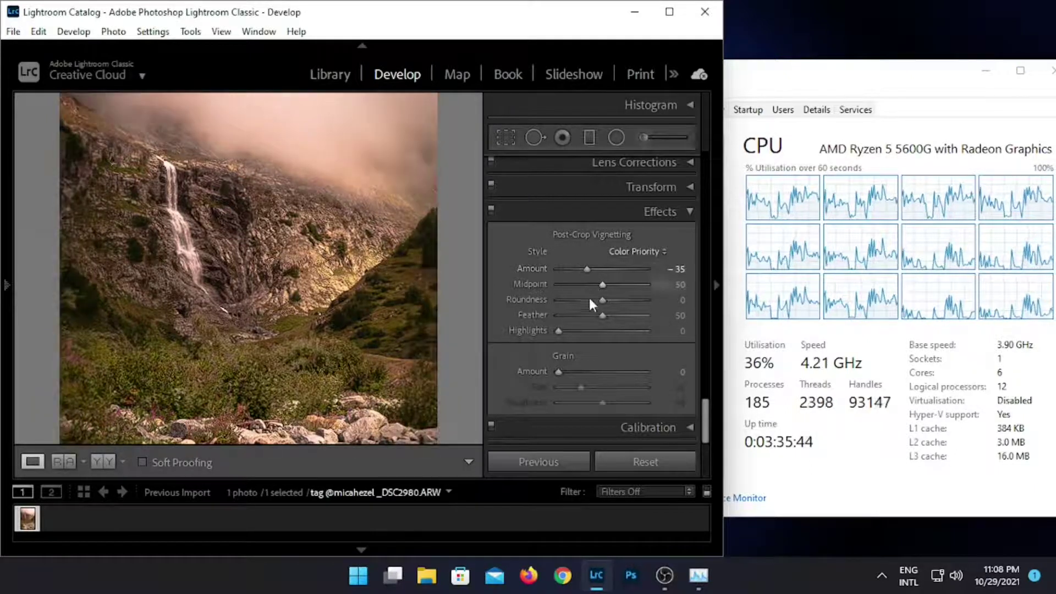
left_click_drag(557, 365, 687, 363)
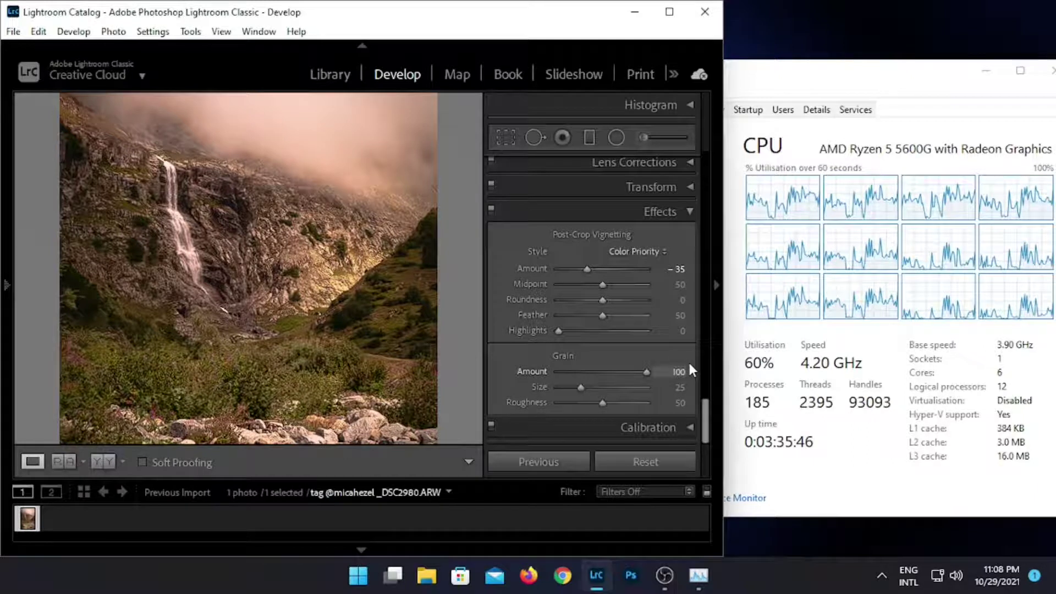
left_click_drag(647, 372, 587, 371)
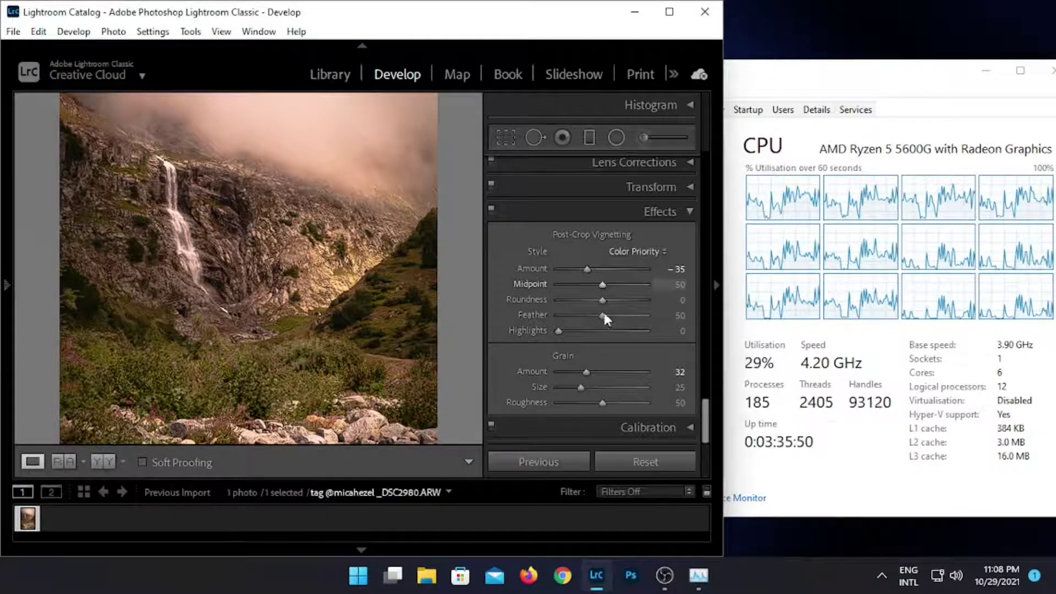
- Reset the waterfall photo's Develop edits and zoom in on the bushes to inspect the original
left_click(625, 465)
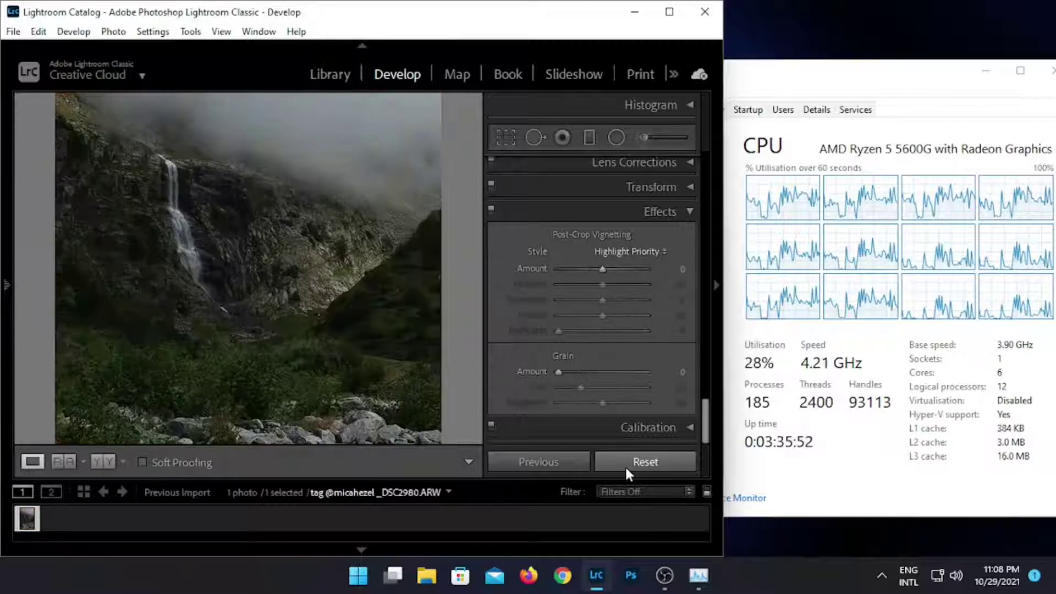
left_click(285, 327)
left_click(273, 275)
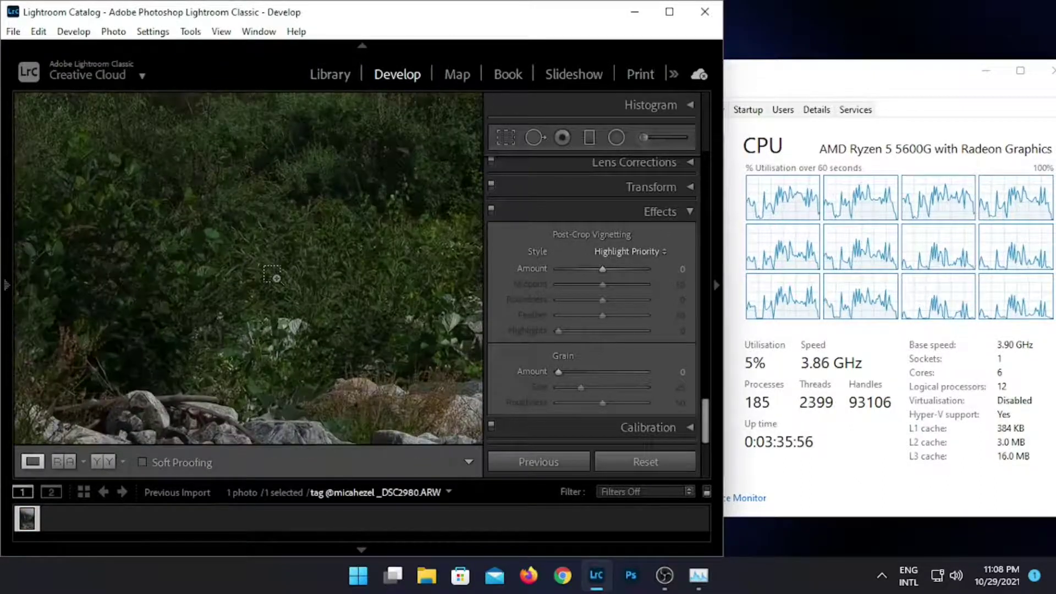
- Return the unedited photo to full view and stop the OBS screen recording
left_click(263, 206)
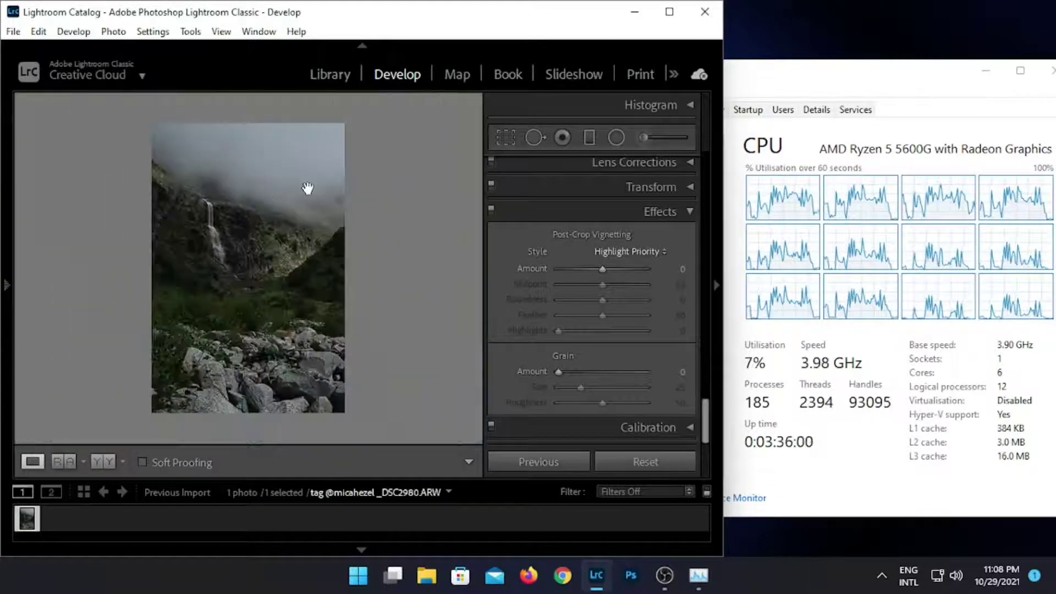
left_click(665, 576)
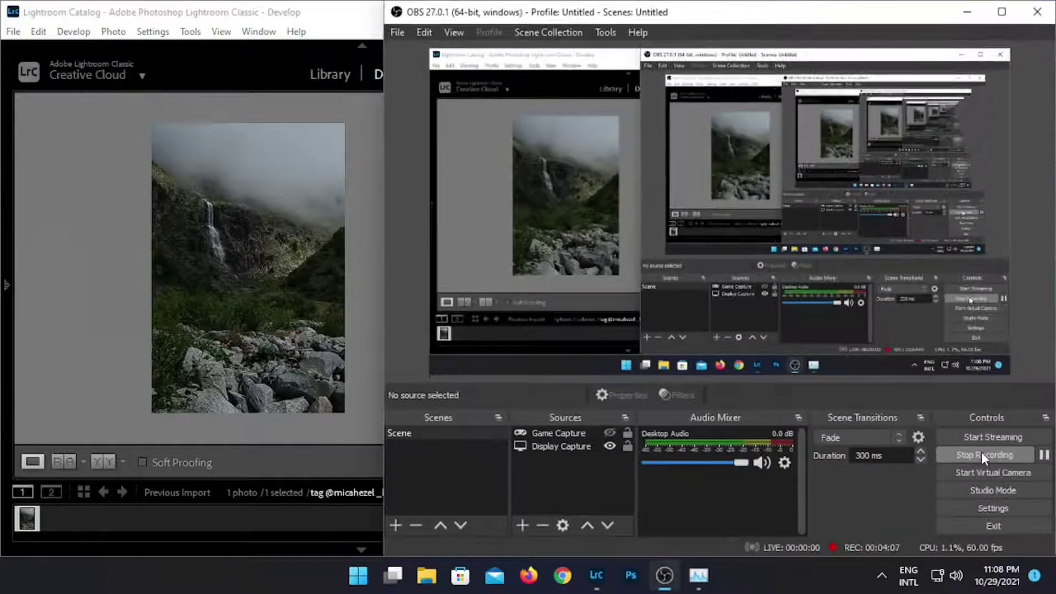
left_click(982, 451)
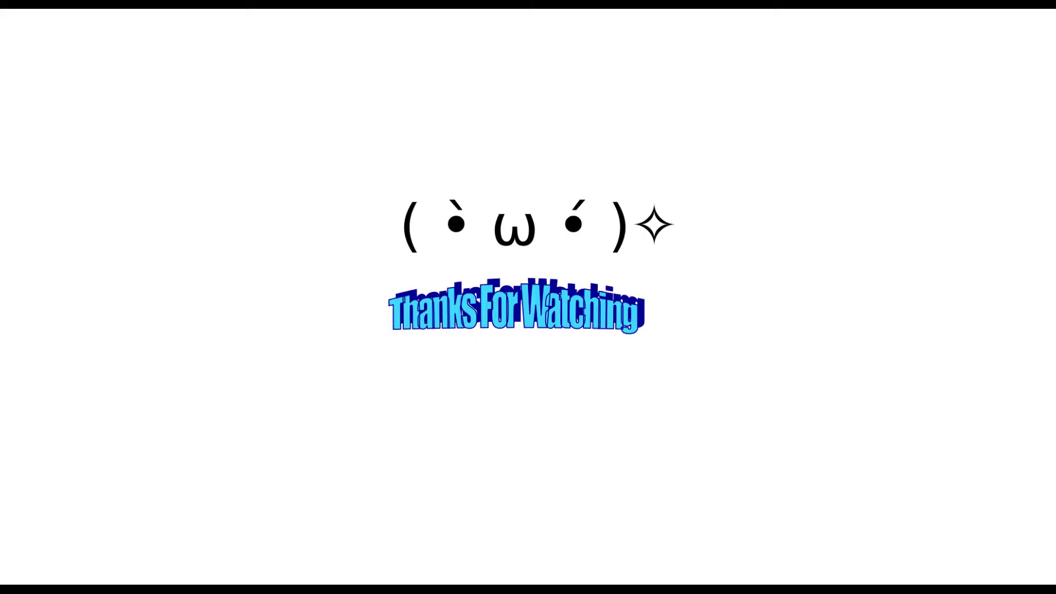